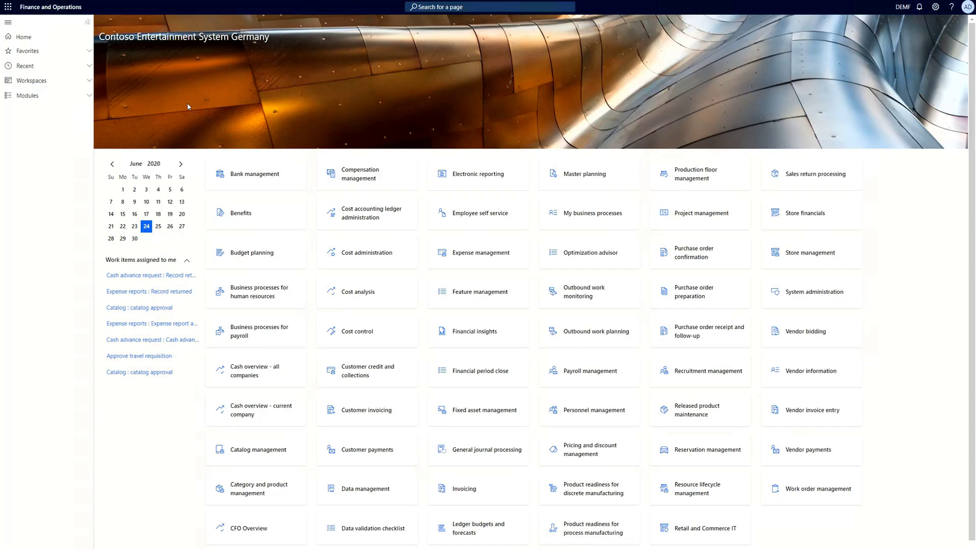
Open the Documents setup page of the DMS Connector module
left_click(29, 97)
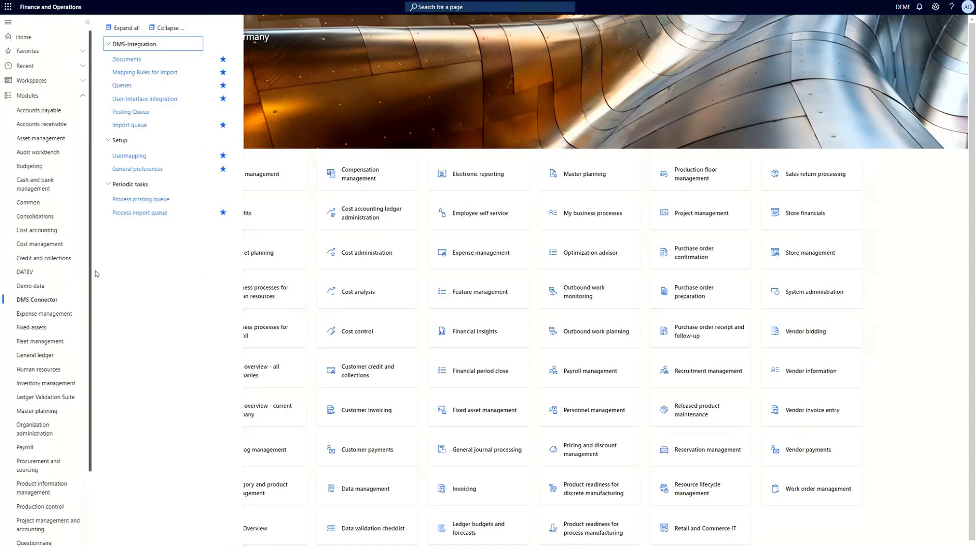
left_click(128, 59)
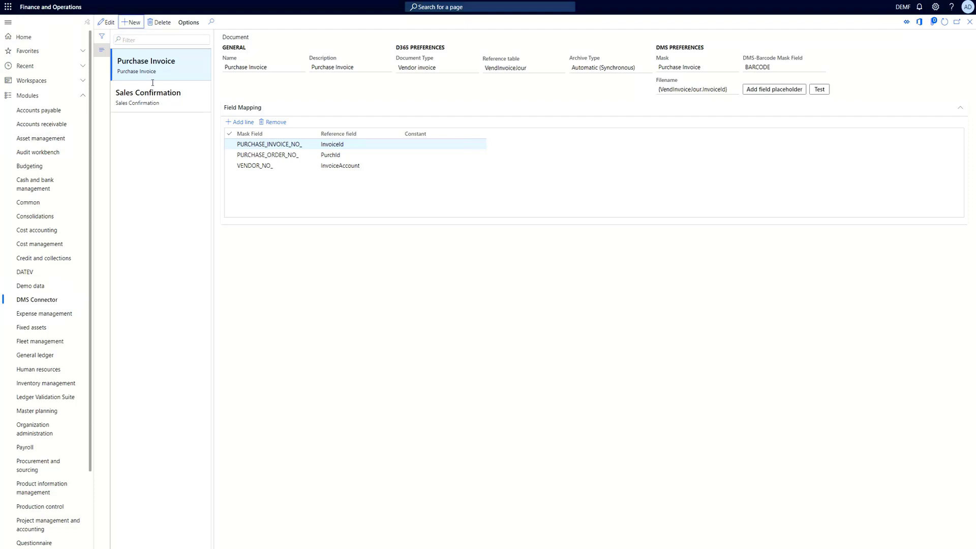
Create a new document record named Sales Invoice
left_click(132, 22)
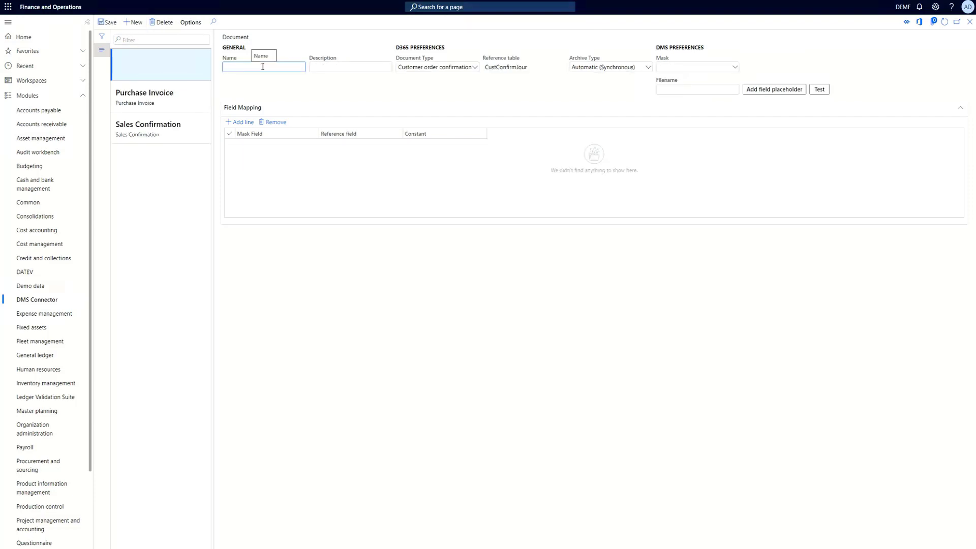
type("Sales Invoice")
key("Tab")
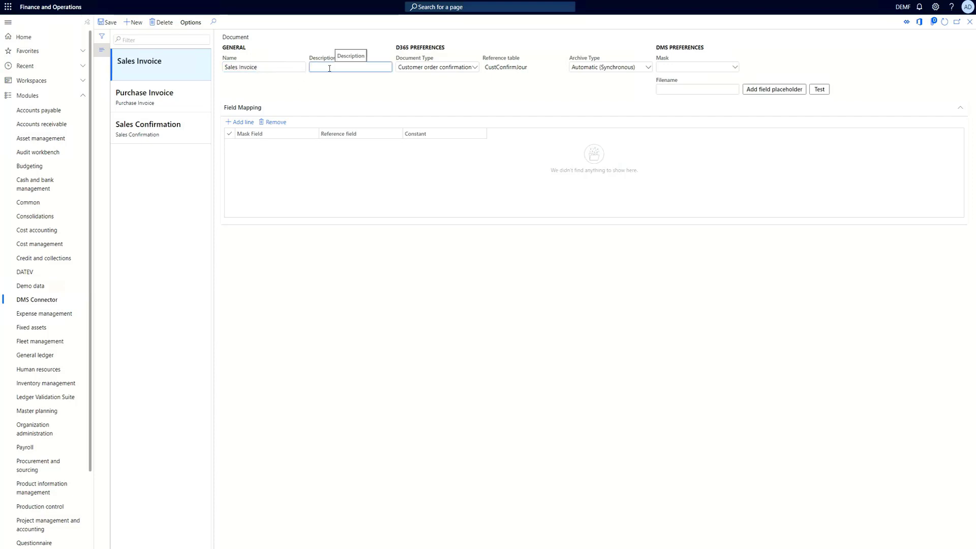
left_click(402, 81)
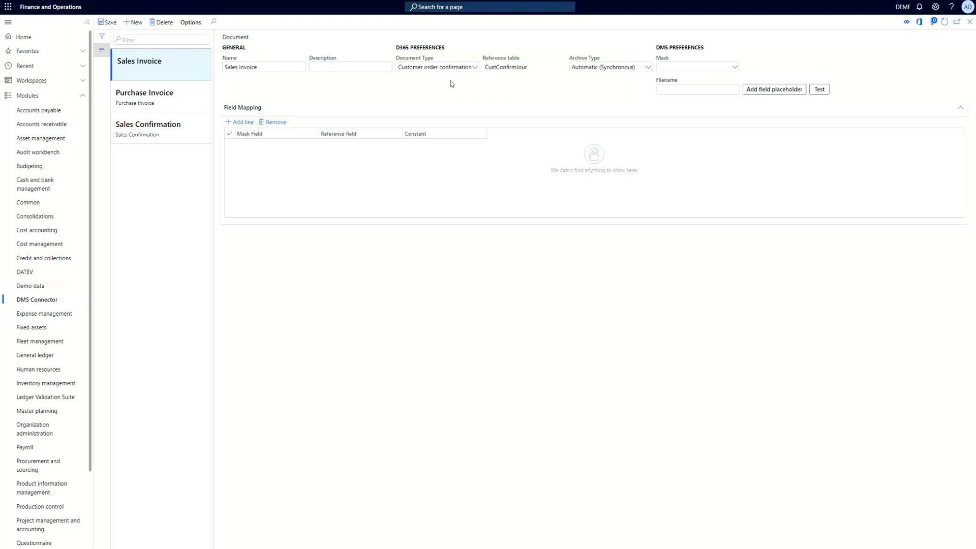
Set the document type to Customer invoice and save the record
left_click(452, 67)
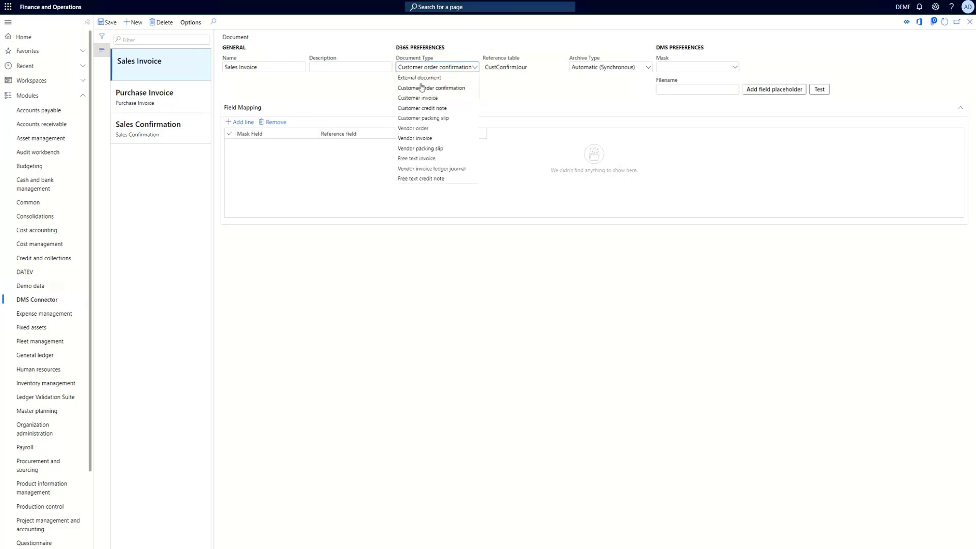
left_click(415, 98)
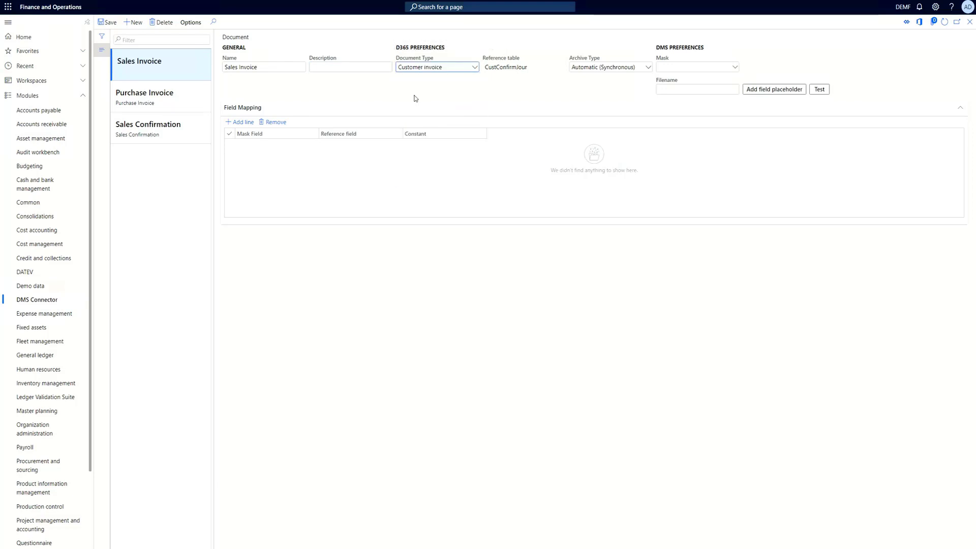
left_click(109, 24)
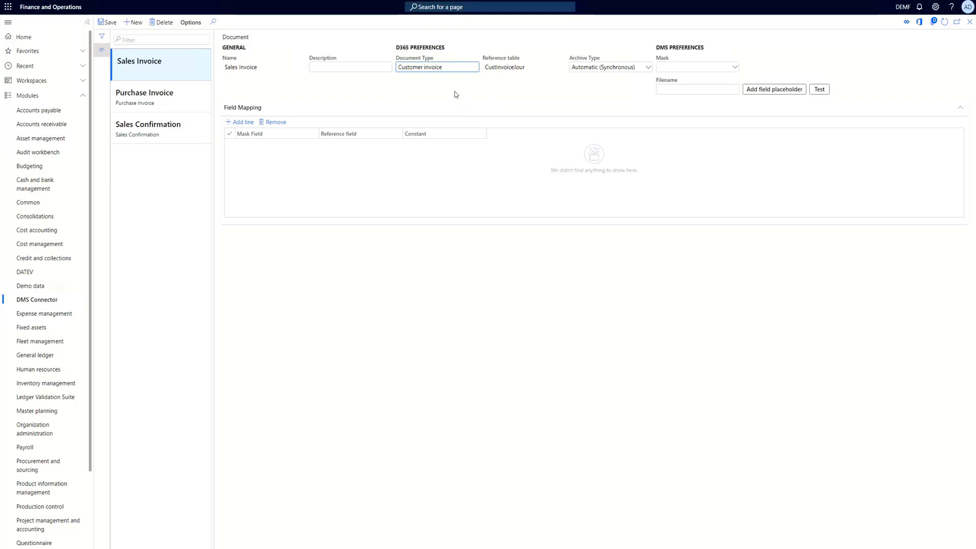
left_click(493, 66)
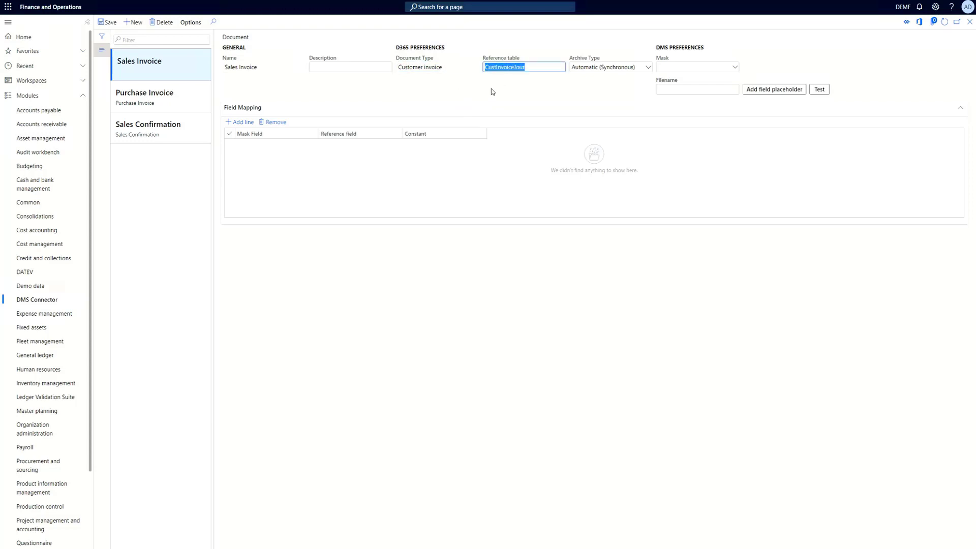
left_click(518, 83)
left_click(615, 67)
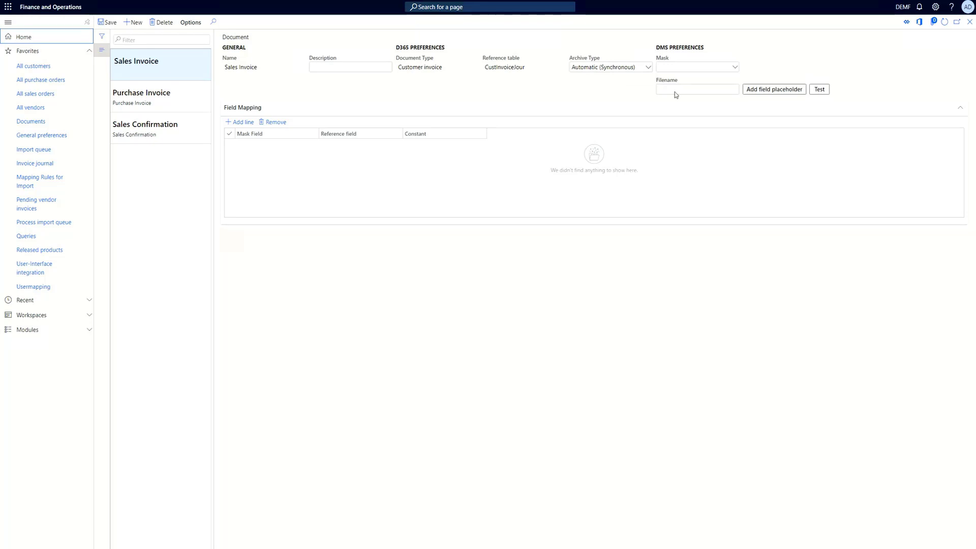
Select Sales Invoice as the DMS mask
left_click(736, 69)
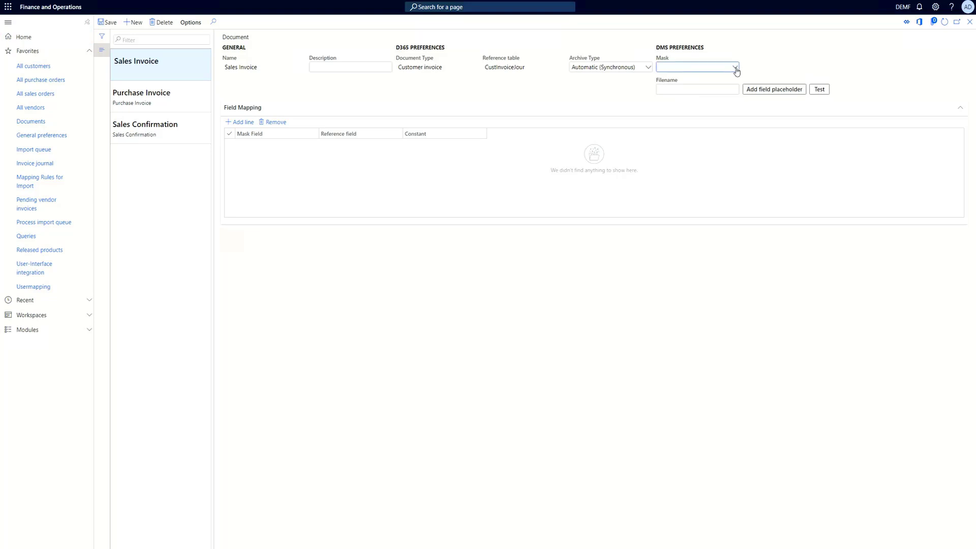
left_click(736, 69)
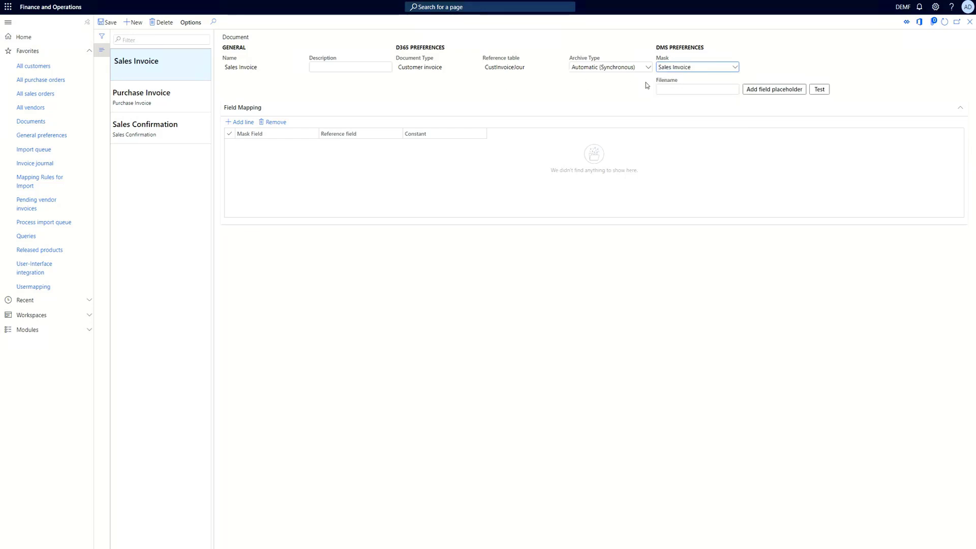
left_click(669, 89)
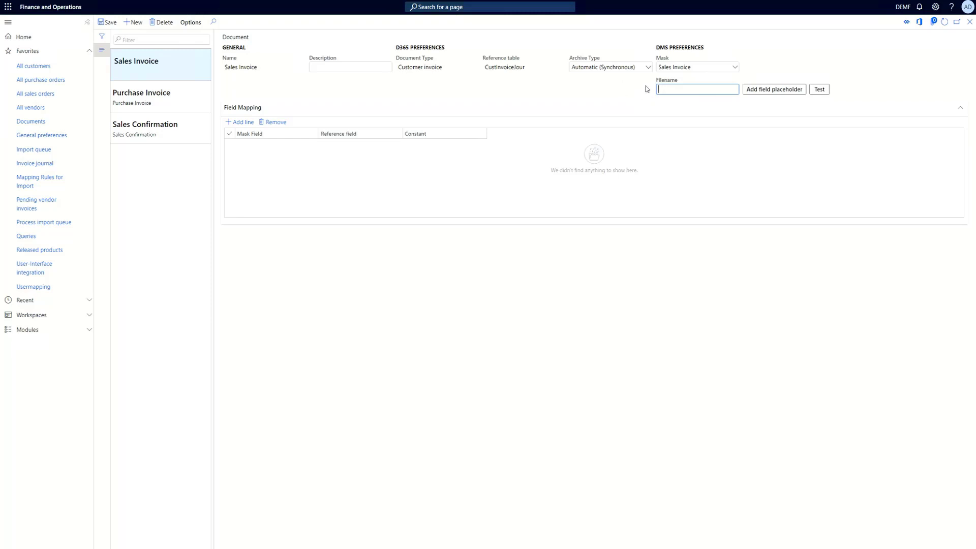
Add the InvoiceId field placeholder to the filename
left_click(762, 93)
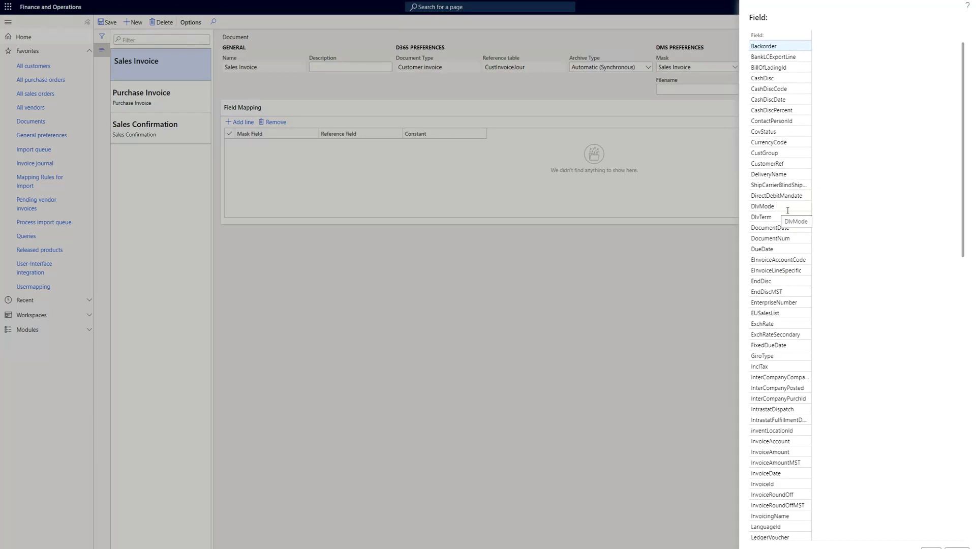
scroll(792, 277, "down", 3)
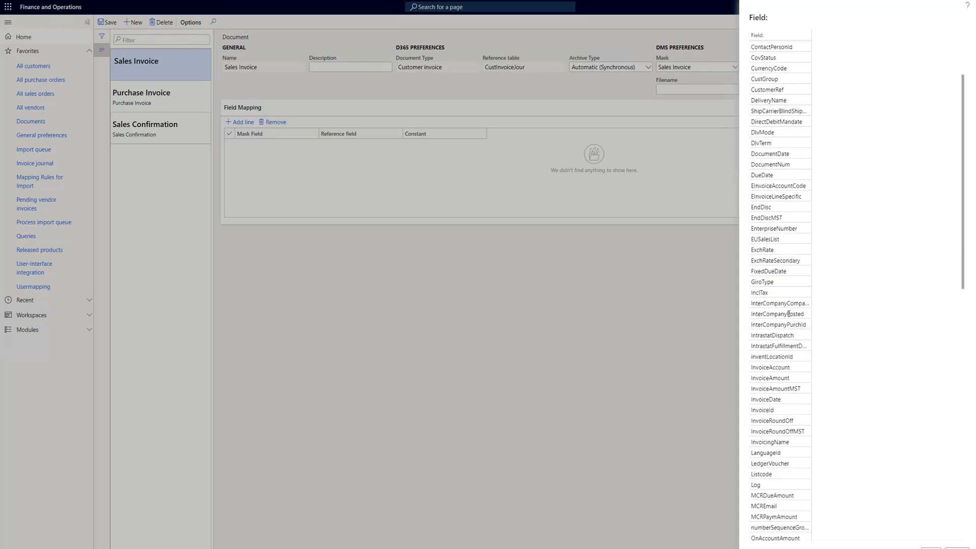
left_click(764, 409)
left_click(930, 547)
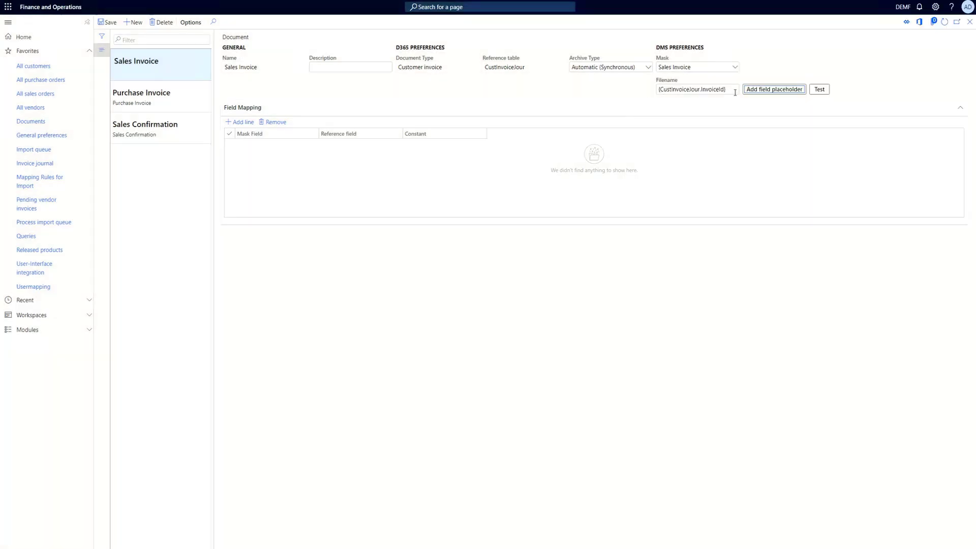
left_click_drag(735, 93, 655, 91)
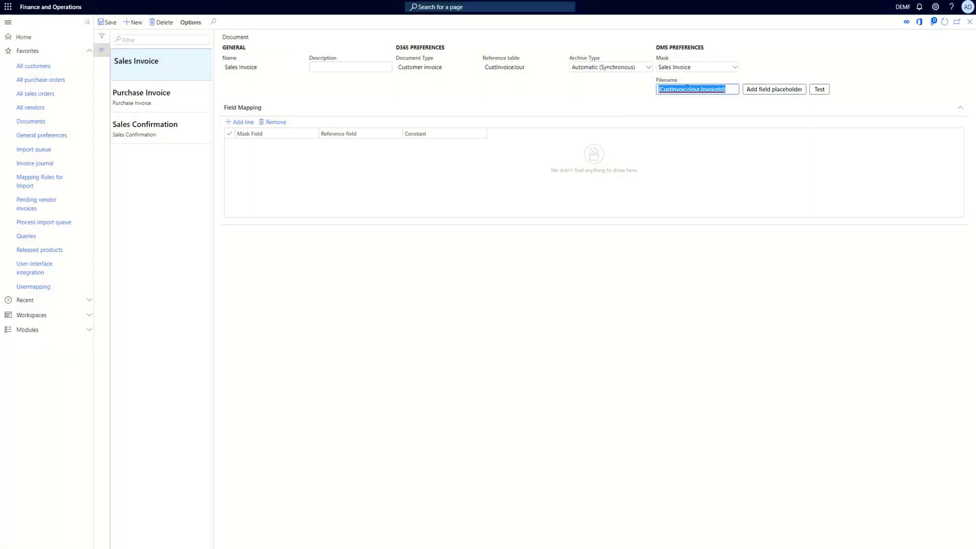
left_click(601, 93)
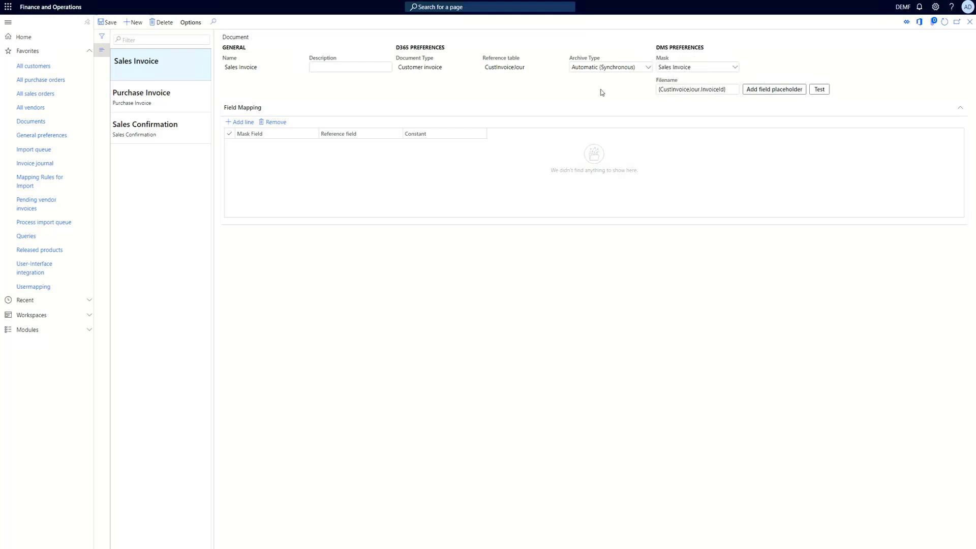
Test the filename pattern and close the result message
left_click(819, 90)
left_click_drag(140, 36, 105, 36)
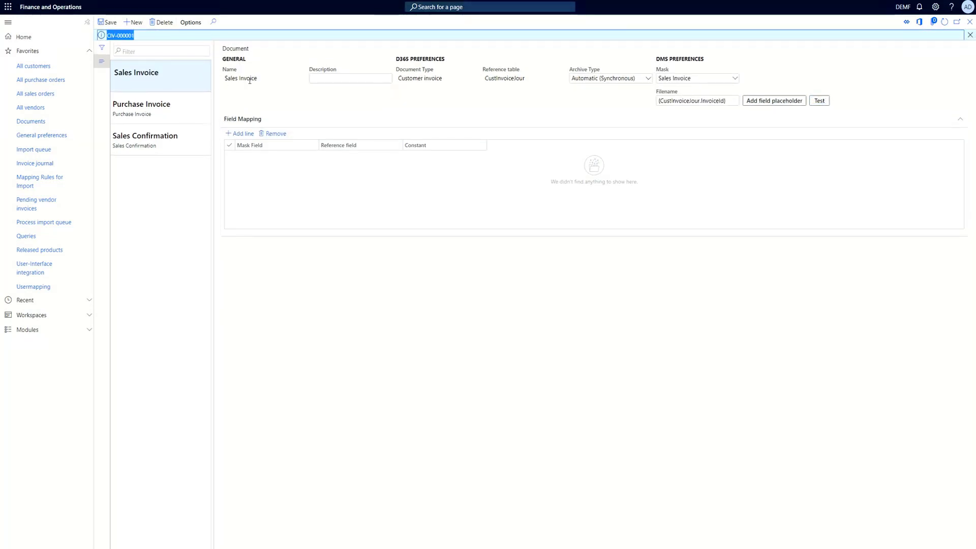
left_click(969, 34)
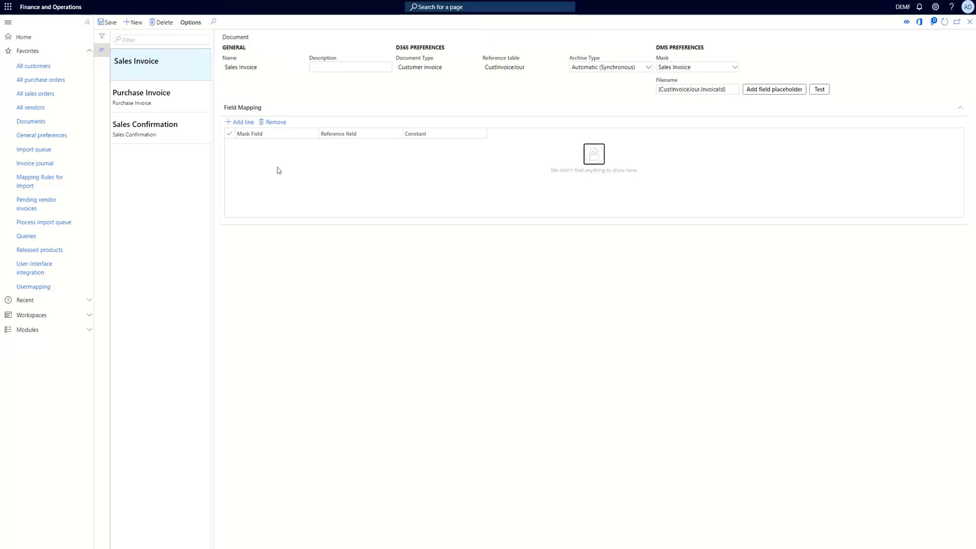
Add a field mapping line linking mask field CUSTOMER_NO_ to reference field OrderAccount
left_click(241, 123)
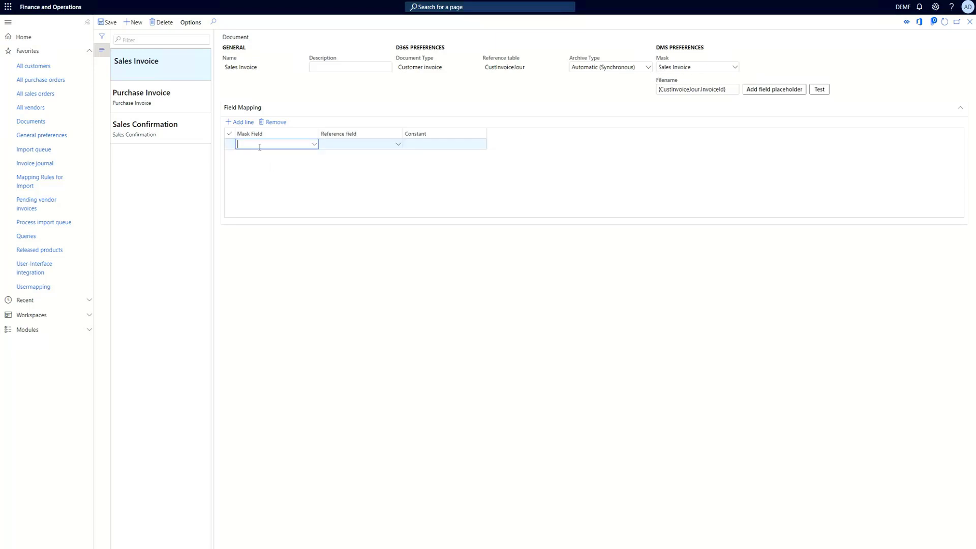
left_click(315, 145)
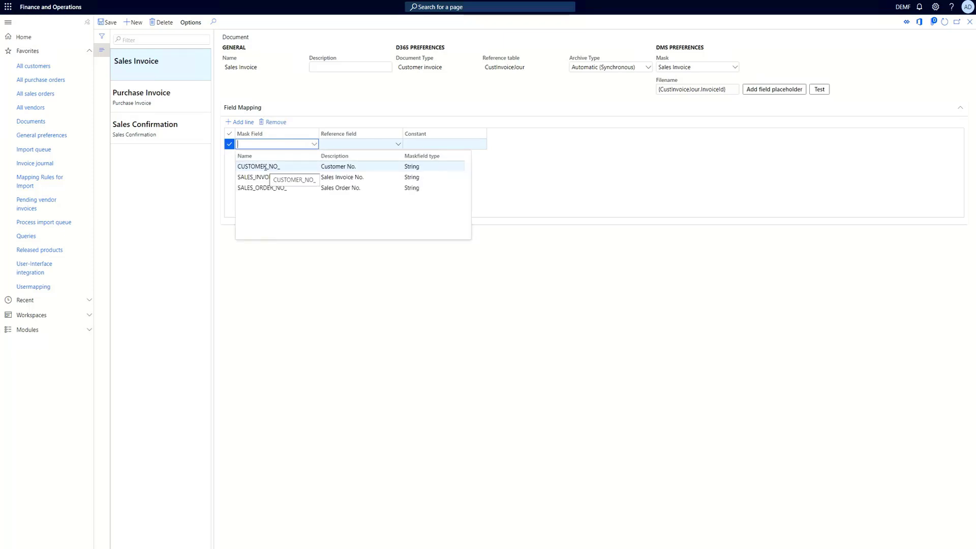
left_click(343, 167)
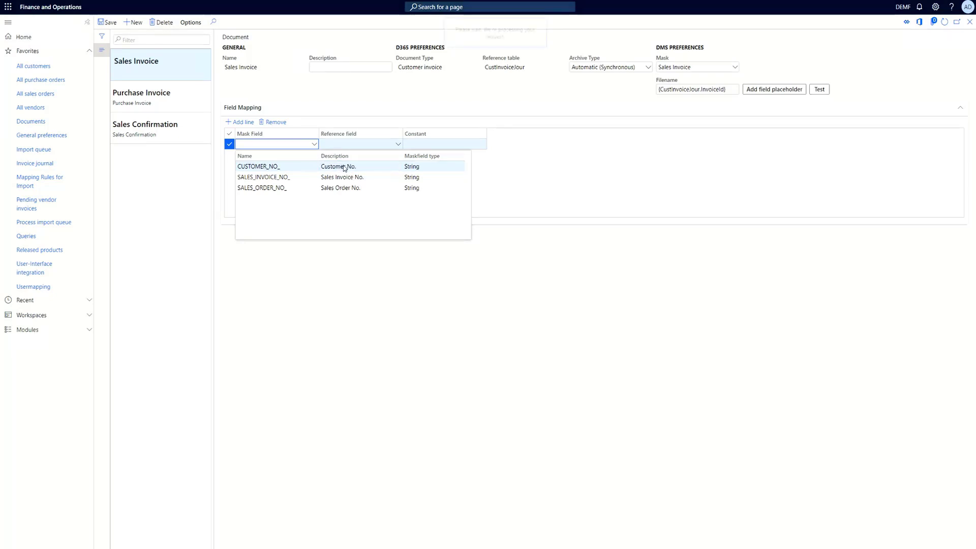
left_click(366, 143)
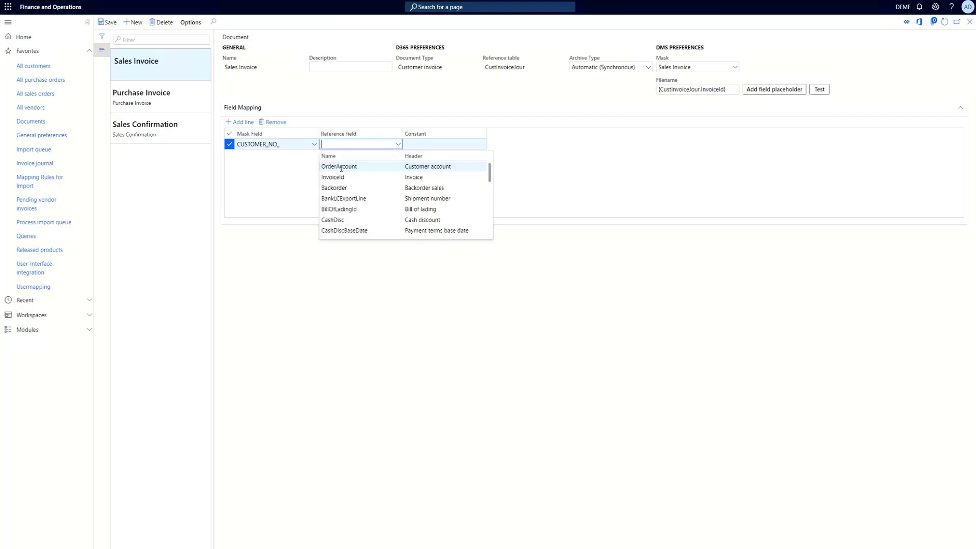
left_click(339, 167)
Add a mapping line linking SALES_INVOICE_NO_ to reference field InvoiceId
left_click(240, 122)
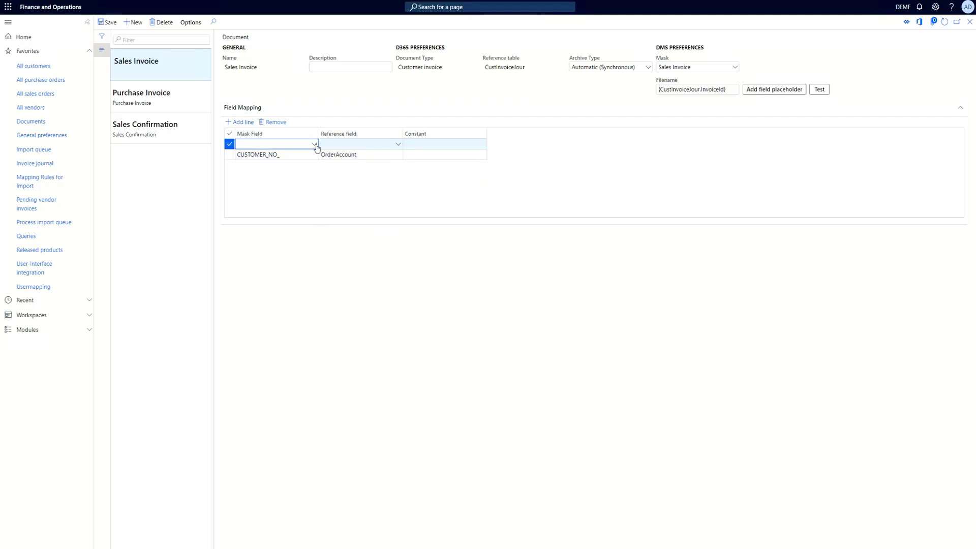
left_click(315, 145)
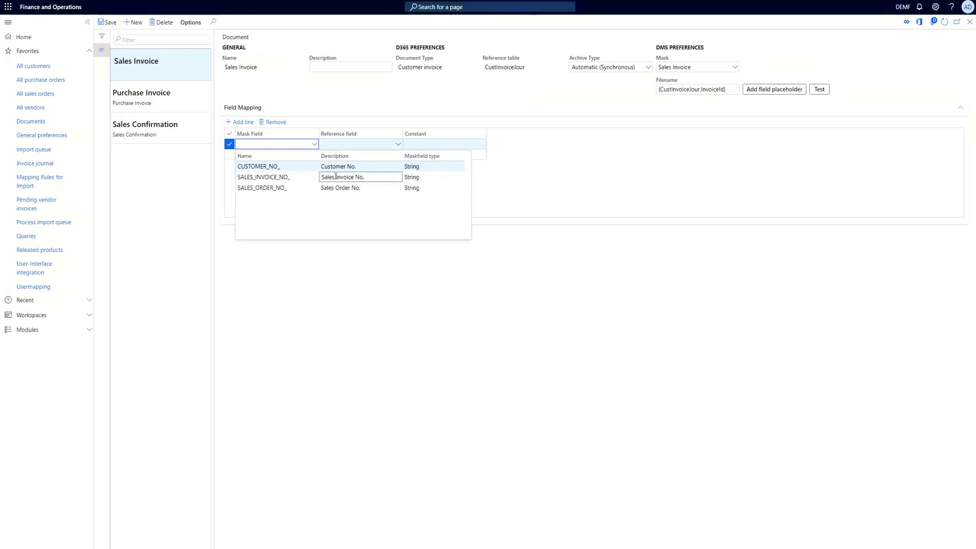
left_click(336, 176)
left_click(391, 144)
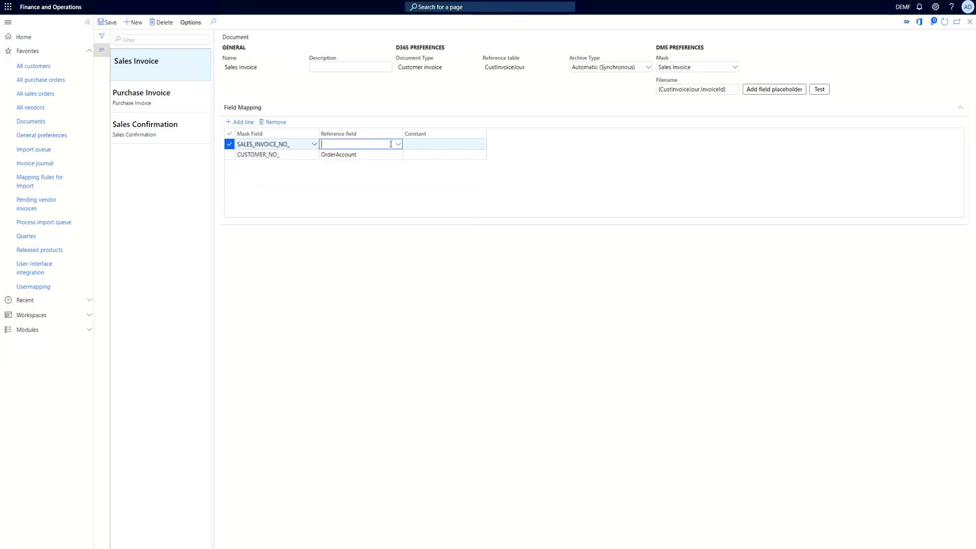
left_click(398, 145)
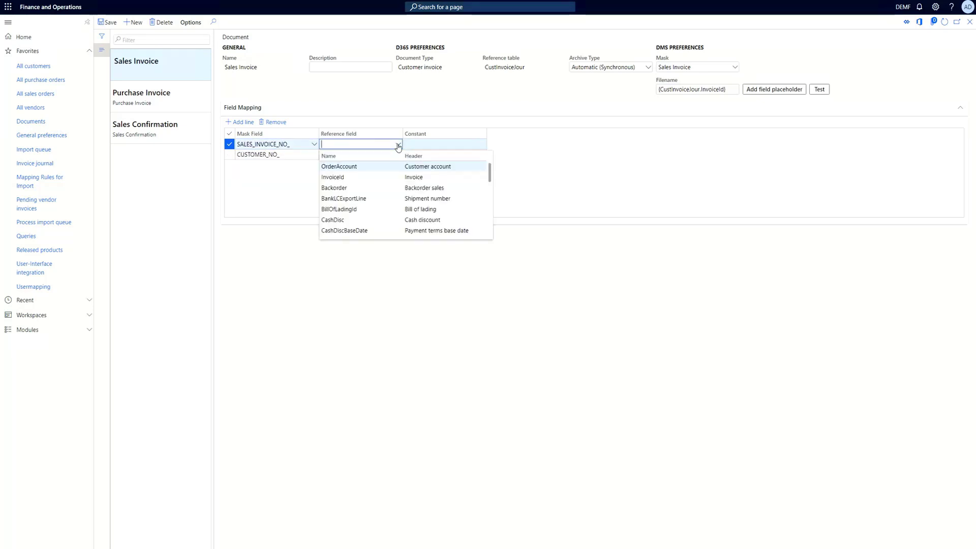
type("InvoiceId")
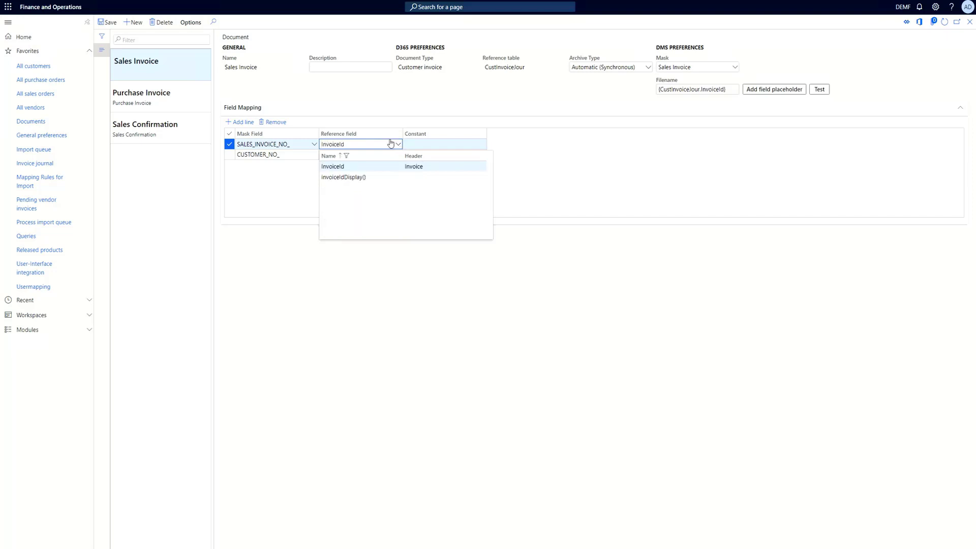
left_click(332, 166)
Add a mapping line linking SALES_ORDER_NO_ to reference field SalesId and save the document
left_click(240, 122)
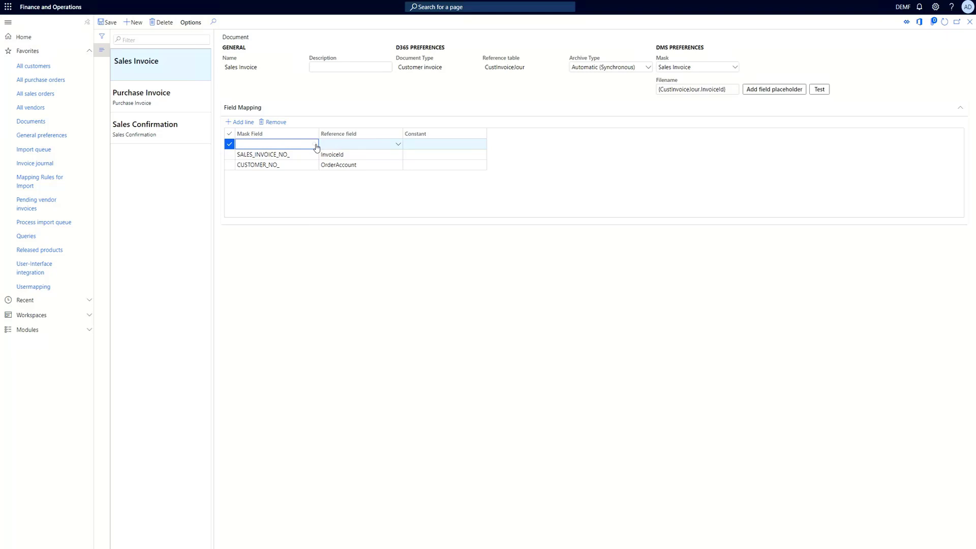
left_click(316, 146)
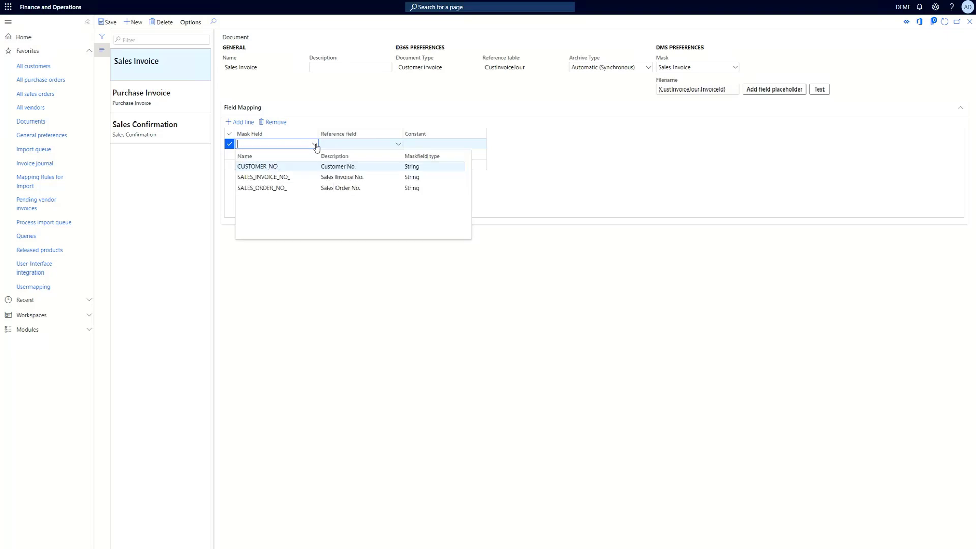
left_click(269, 188)
left_click(347, 144)
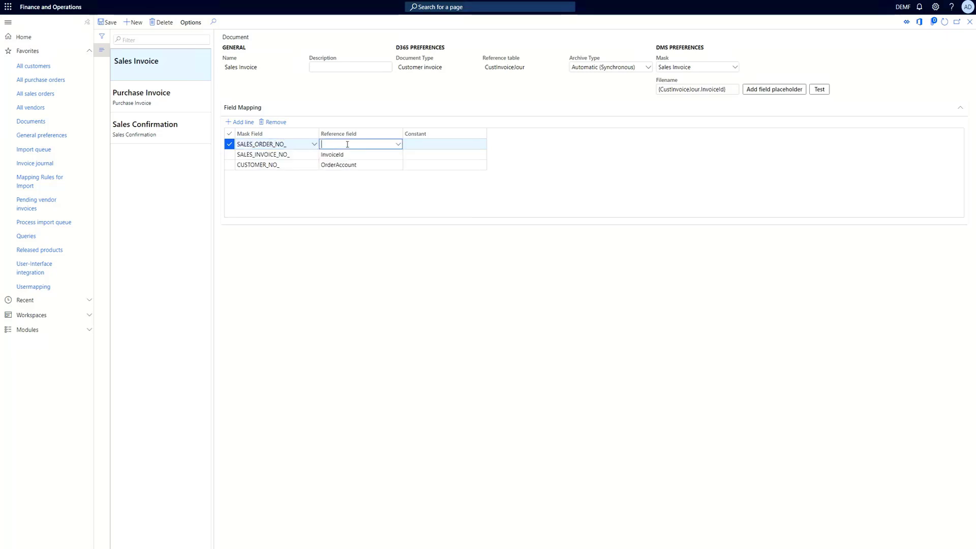
type("SalesId")
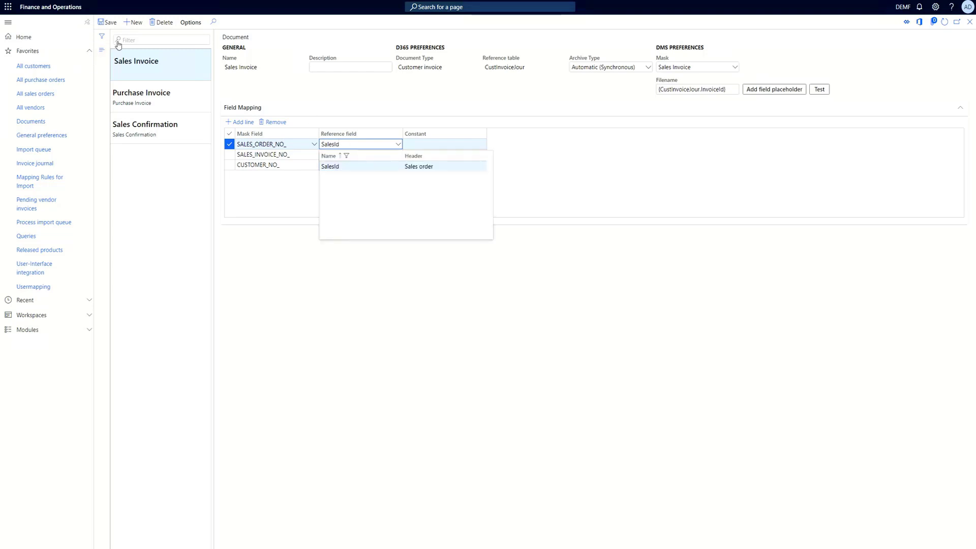
left_click(110, 23)
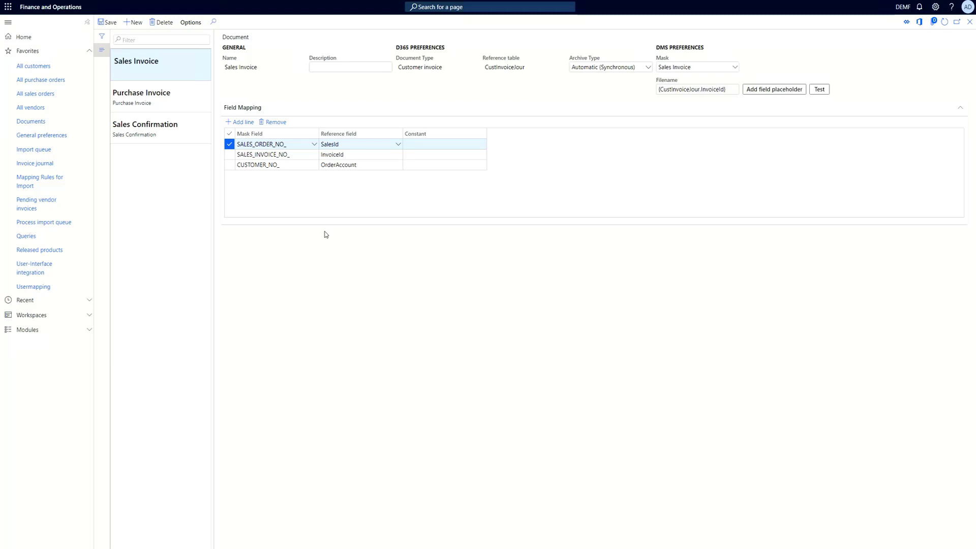
Open the All sales orders list from favorites
left_click(33, 93)
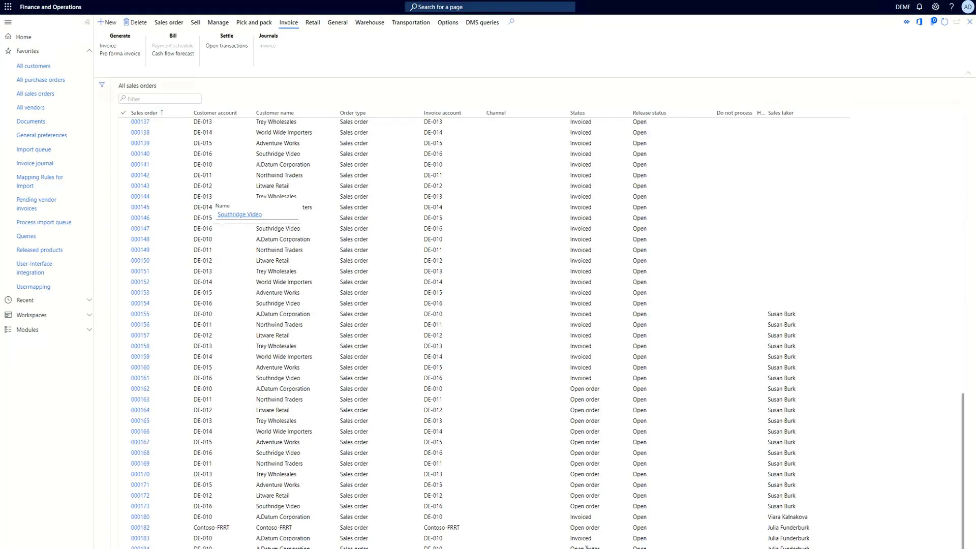
Post an invoice for sales order 000184 and open the DMS queries tab on the sales order list
left_click(586, 548)
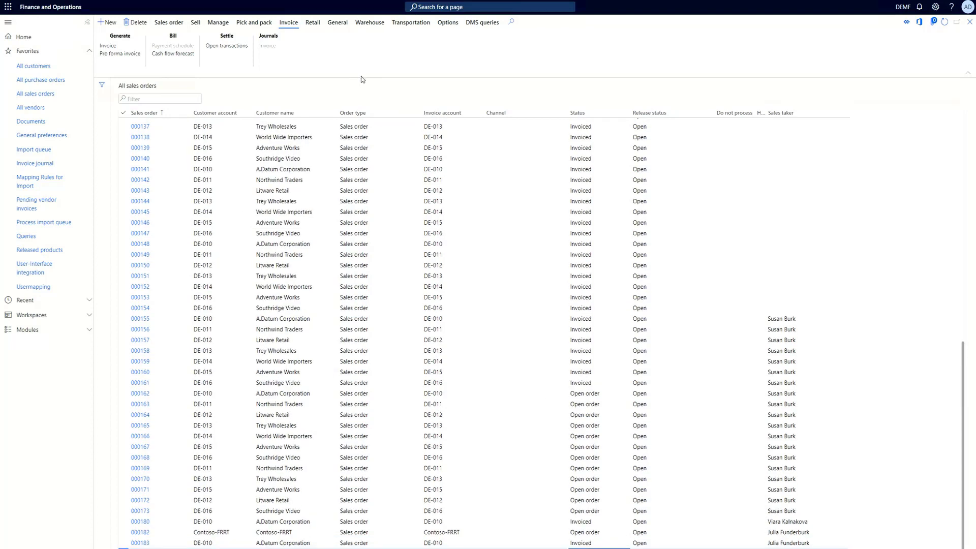
left_click(108, 44)
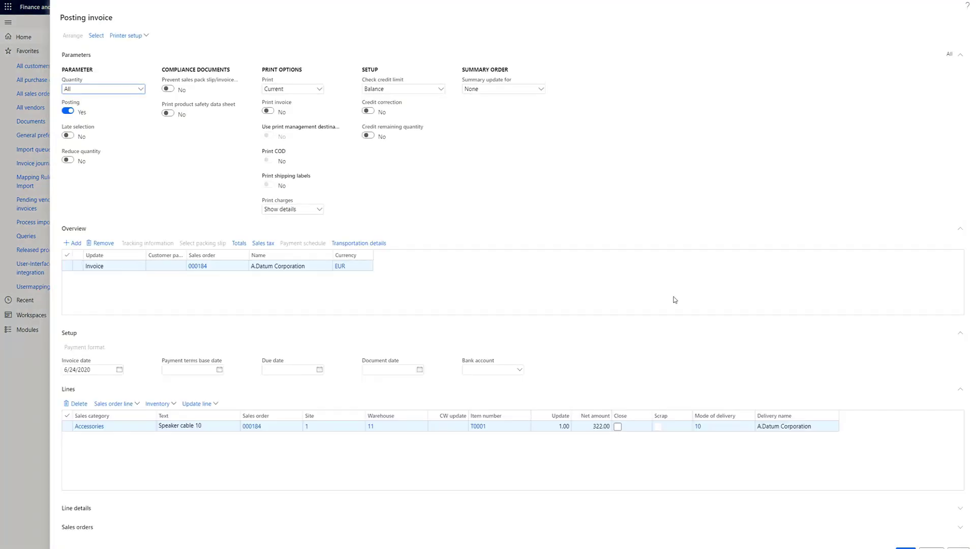
left_click(905, 548)
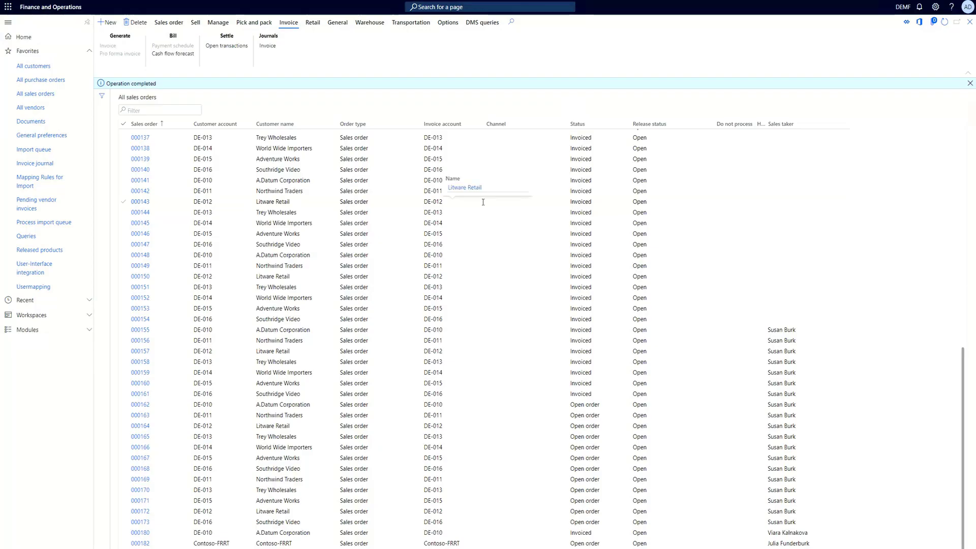
left_click(475, 25)
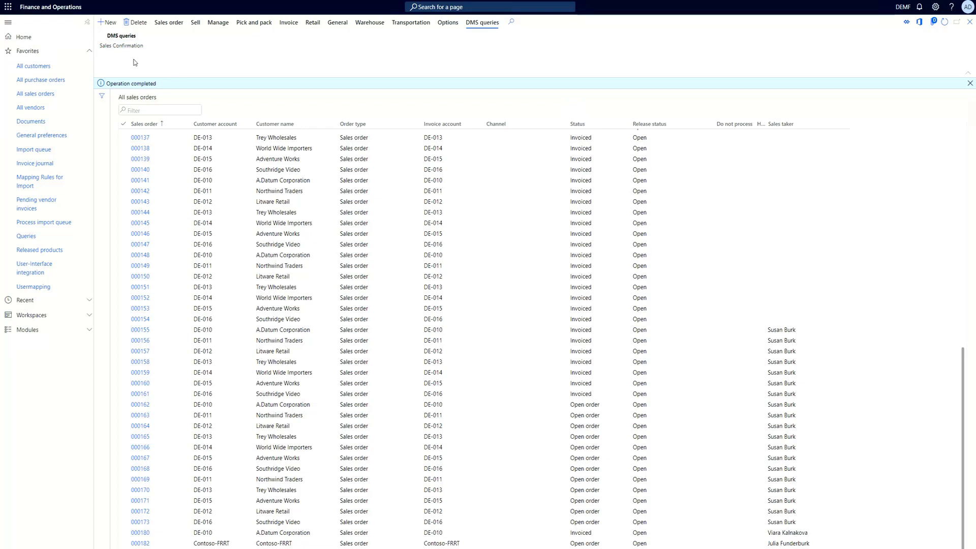
left_click(969, 83)
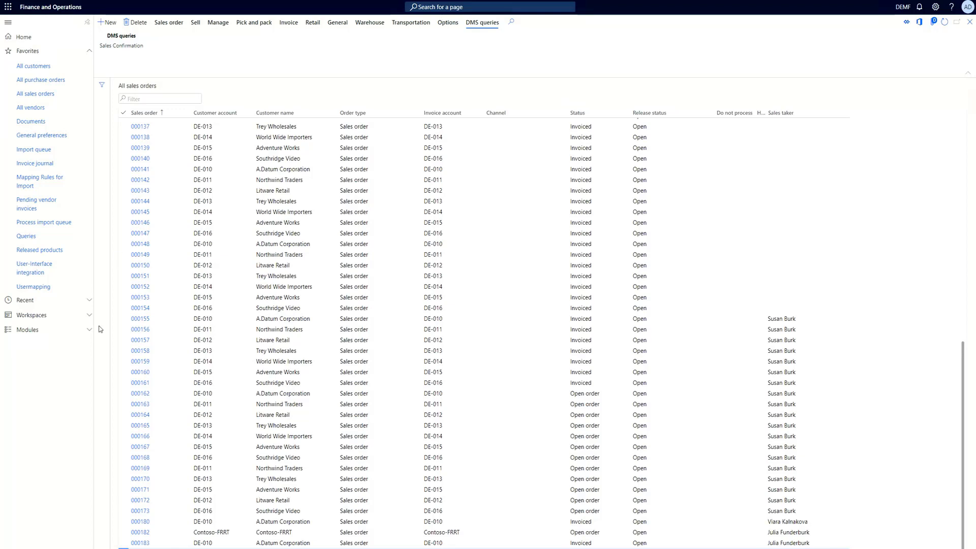
In DMS Connector Queries, create a new query with referenced document Sales Invoice and reference table SalesTable
left_click(24, 333)
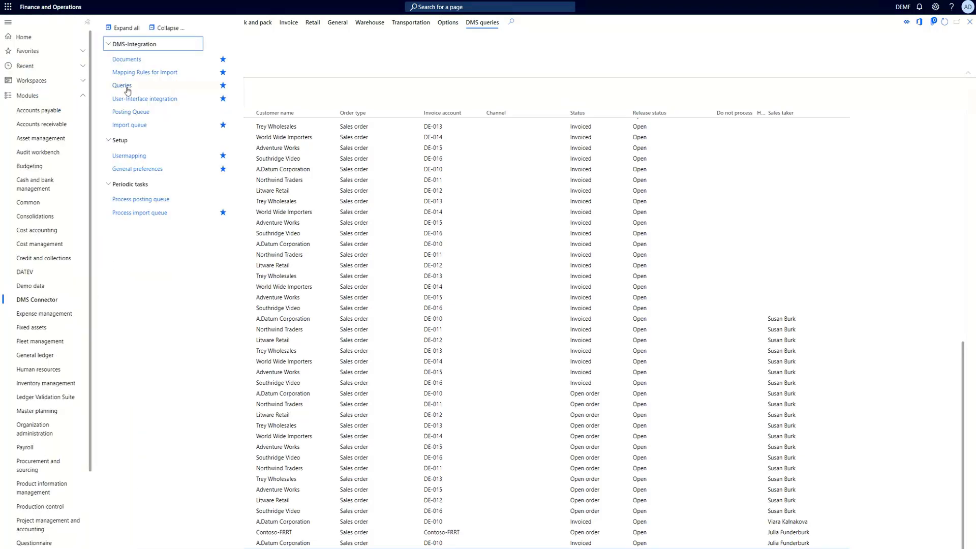
left_click(127, 91)
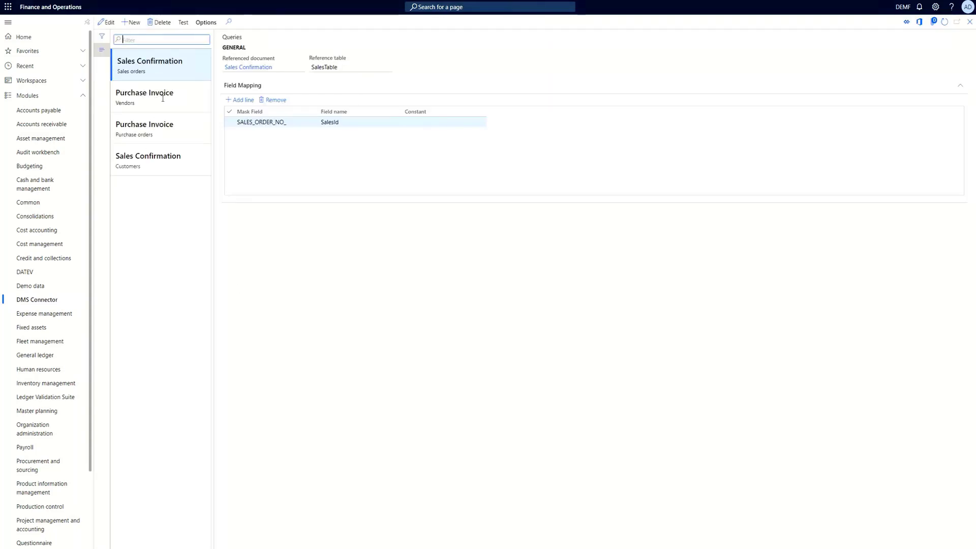
left_click(154, 212)
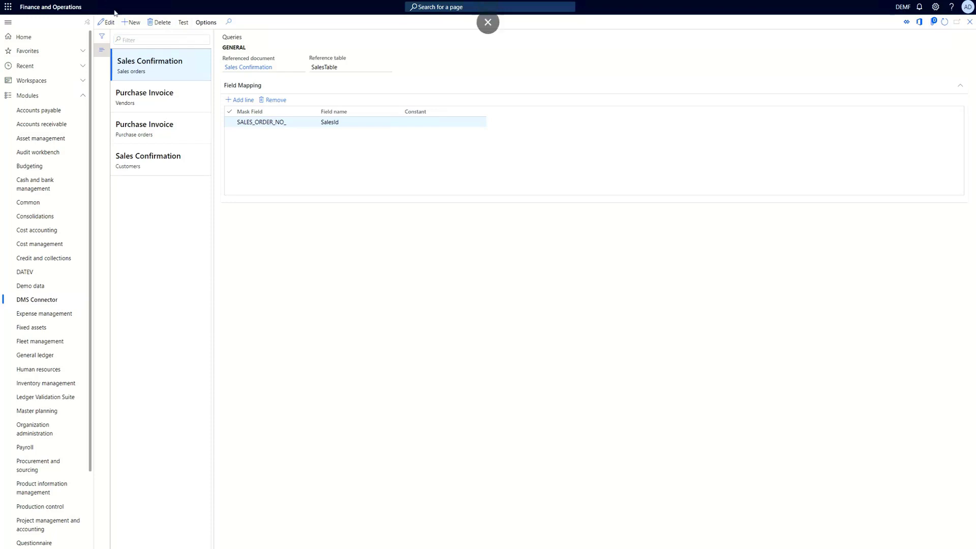
left_click(131, 22)
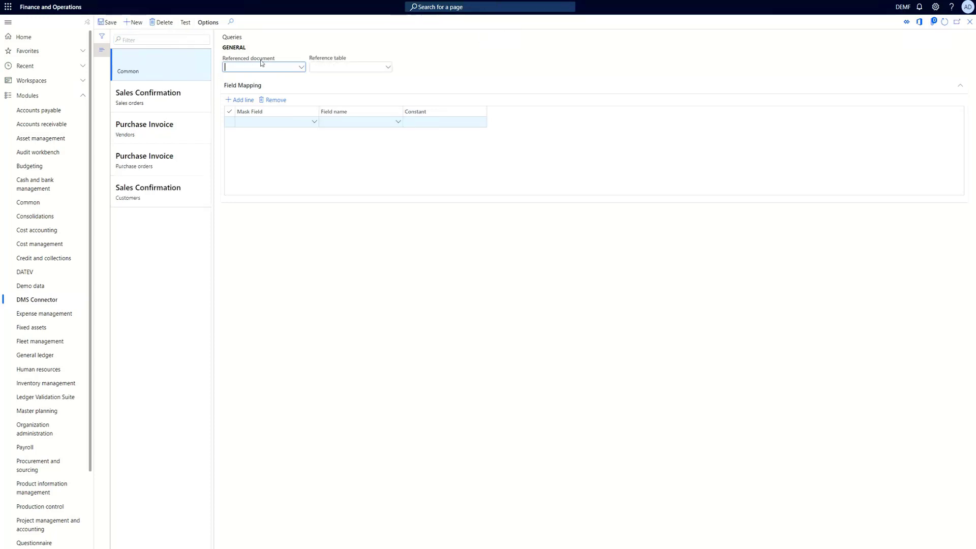
left_click(302, 67)
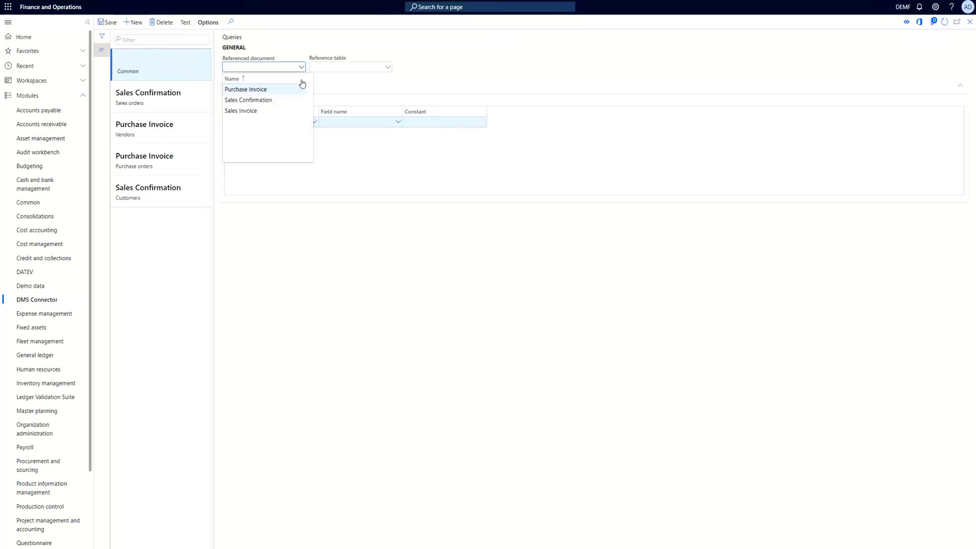
left_click(237, 111)
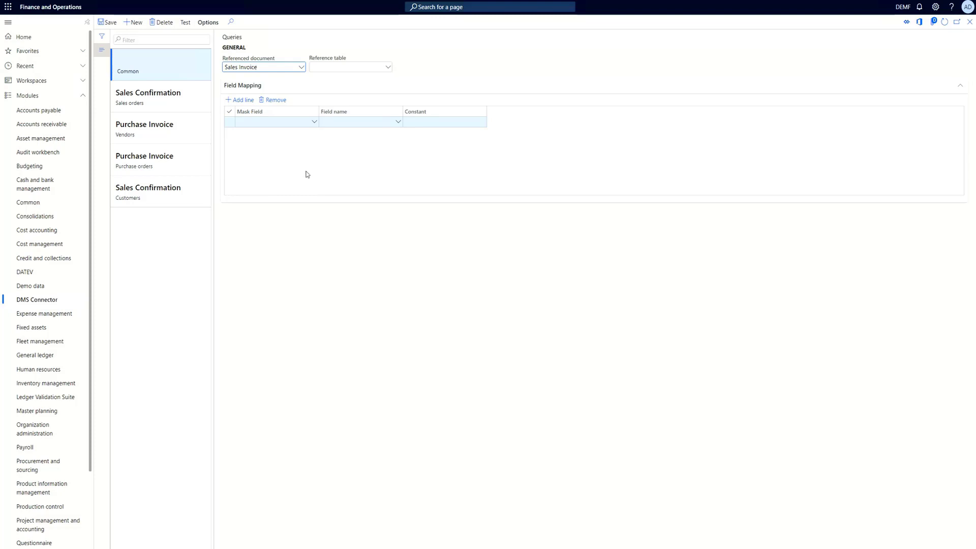
key("Tab")
type("SalesTable")
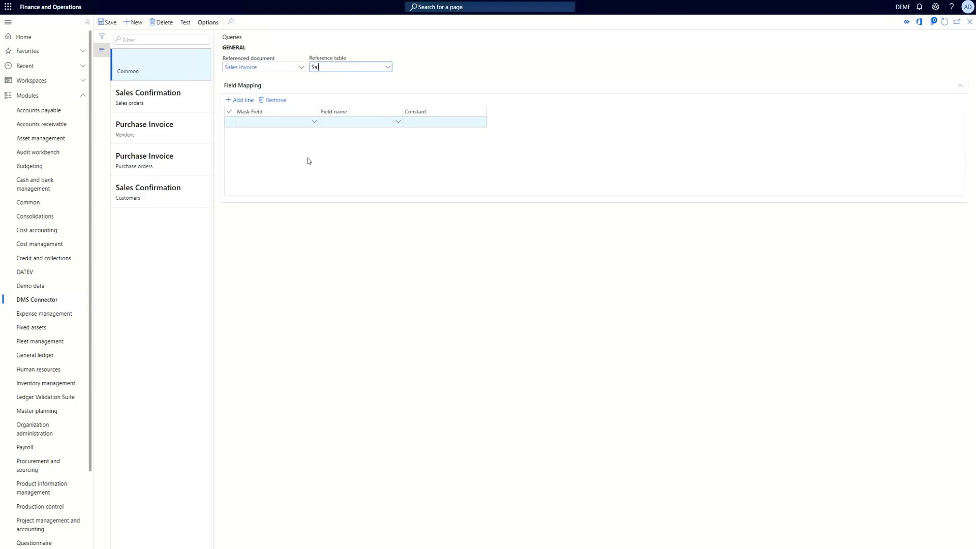
left_click(344, 153)
left_click(240, 100)
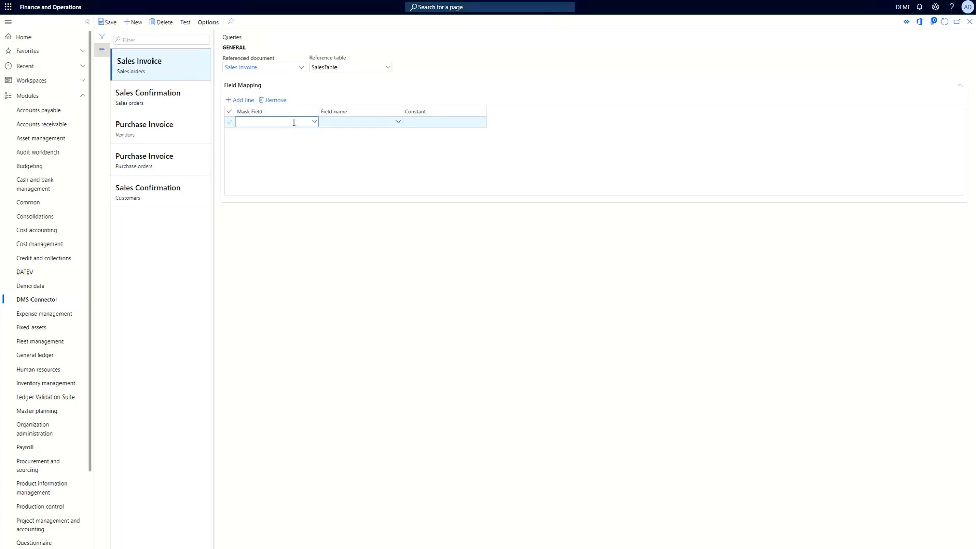
Add a field mapping linking mask field SALES_ORDER_NO_ to field name SalesId
left_click(313, 122)
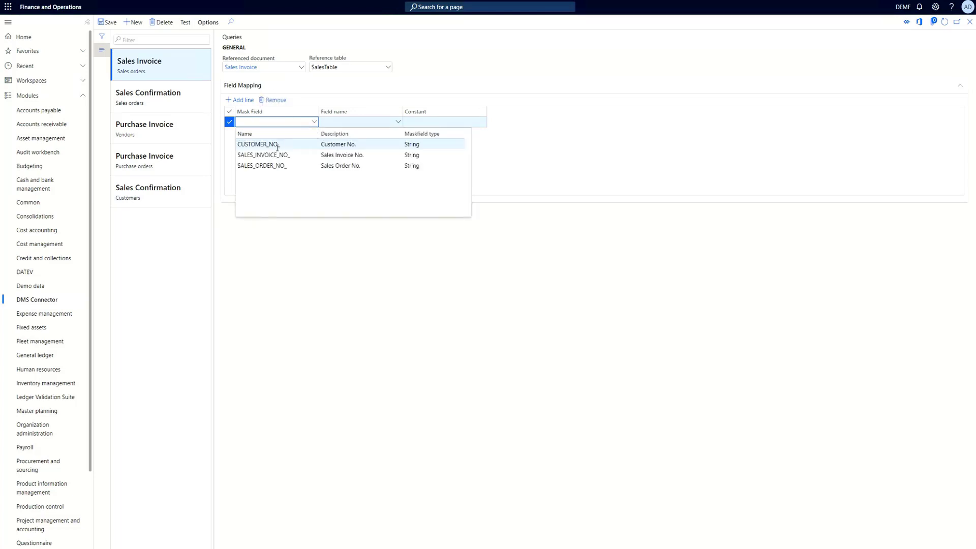
left_click(350, 166)
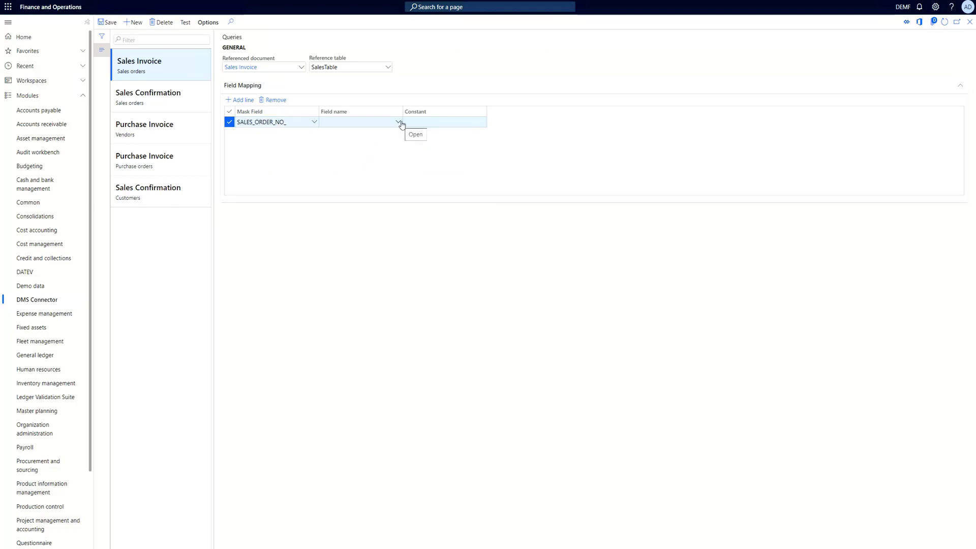
left_click(382, 122)
type("Sa")
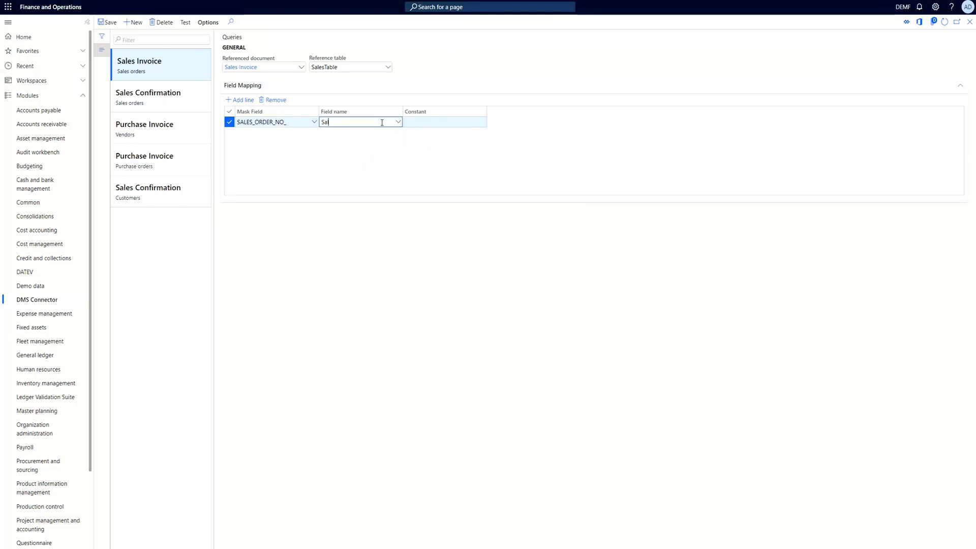
type("lesId")
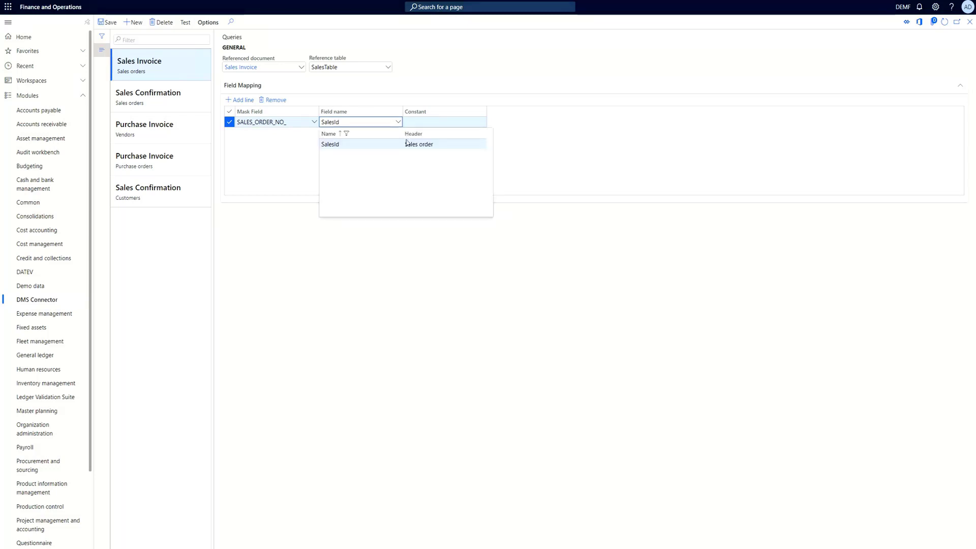
left_click(407, 144)
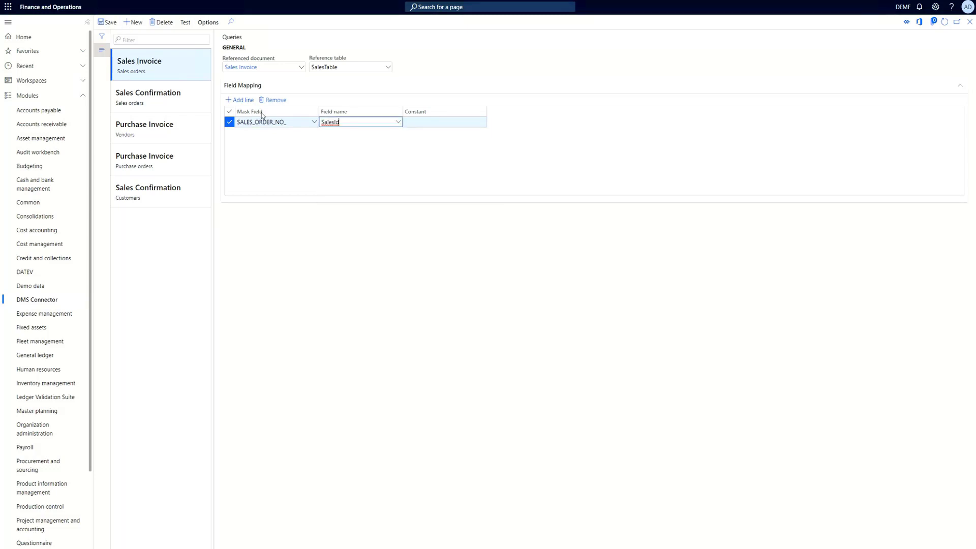
left_click(336, 151)
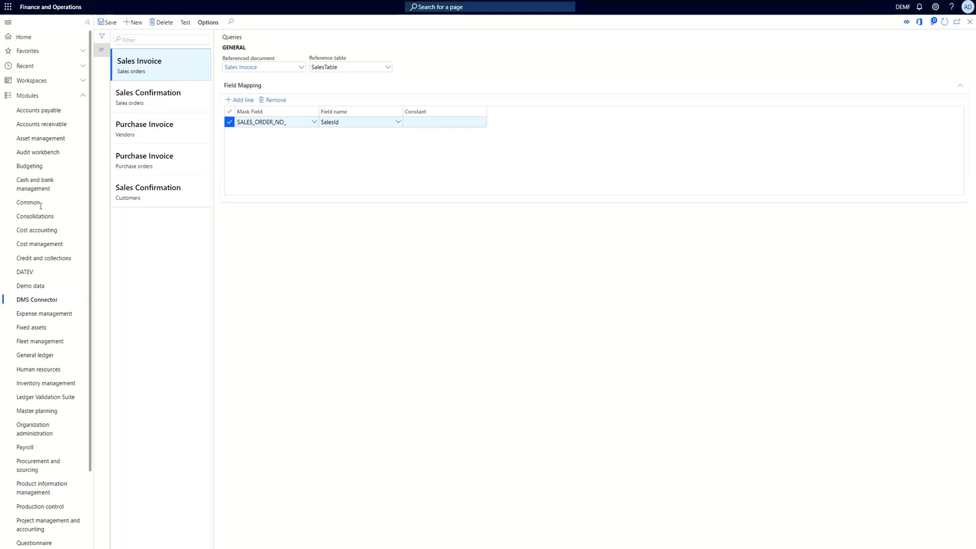
Open All sales orders and run the Sales Invoice DMS query from the DMS queries tab
left_click(27, 94)
left_click(49, 54)
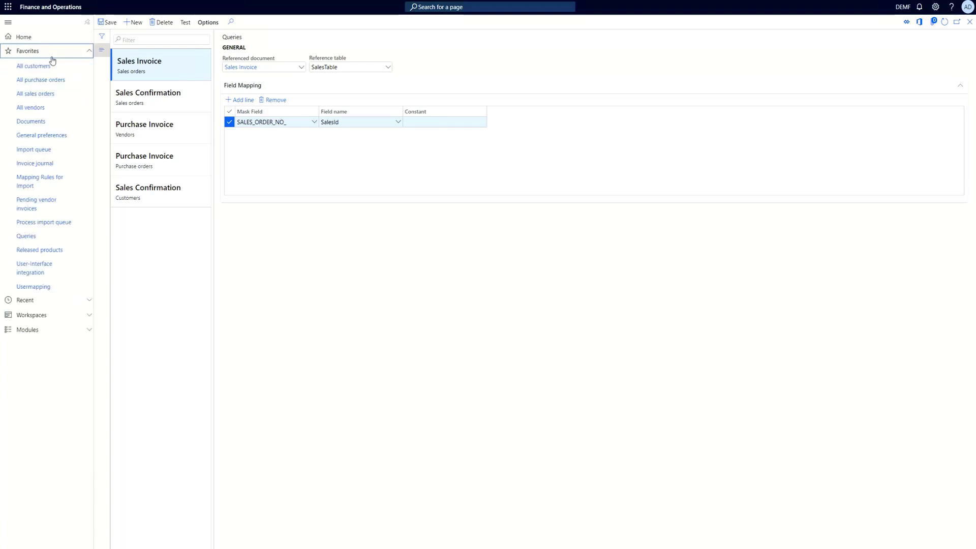
left_click(39, 94)
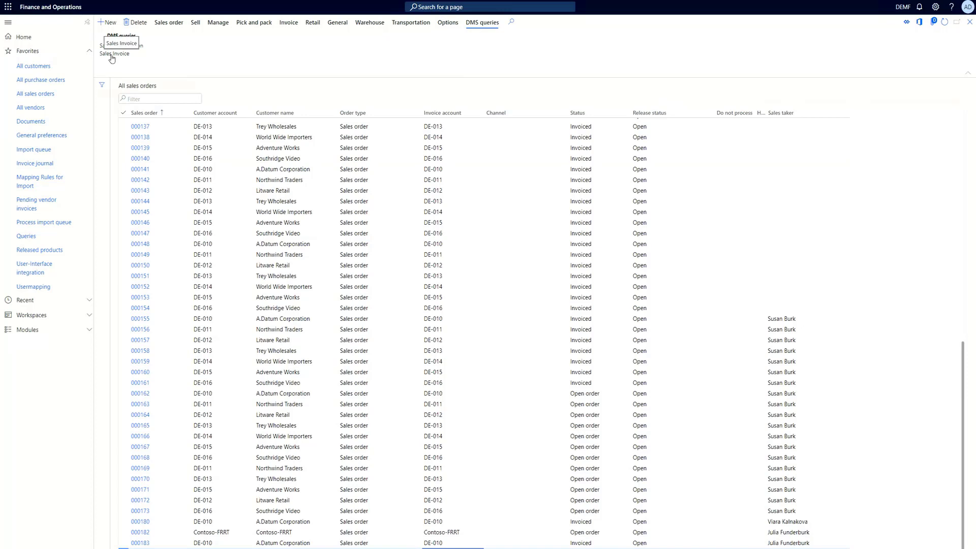
left_click(112, 55)
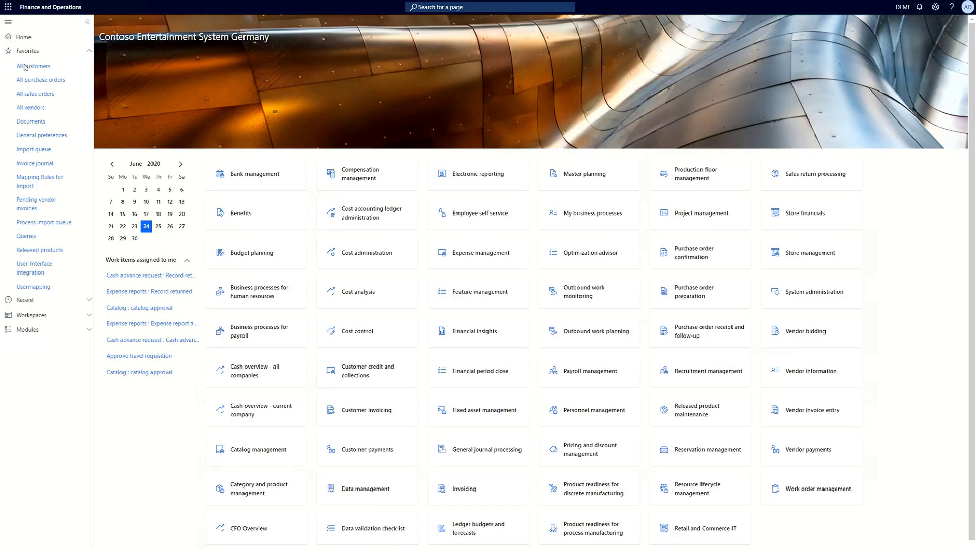
Check the All customers list and review the Sales Invoice query for customers in Queries
left_click(42, 67)
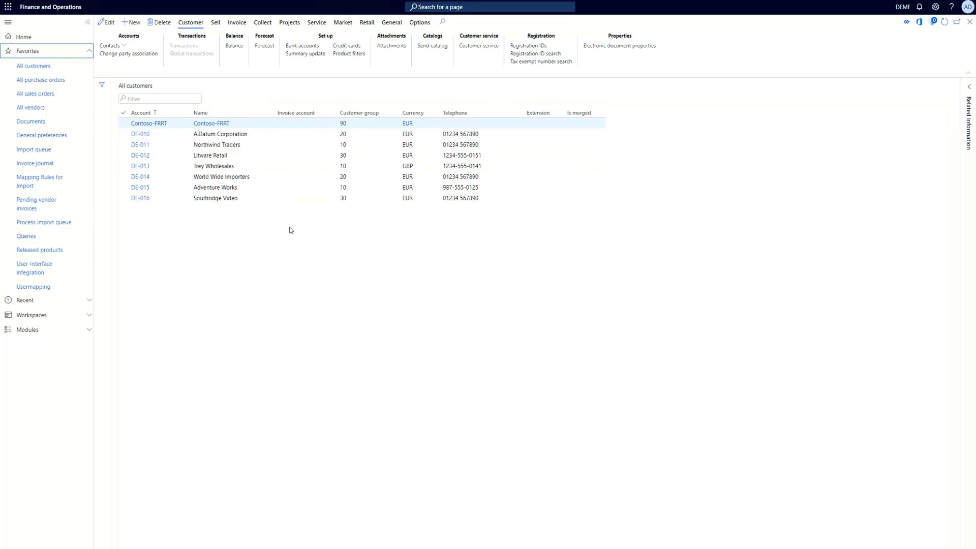
left_click(32, 237)
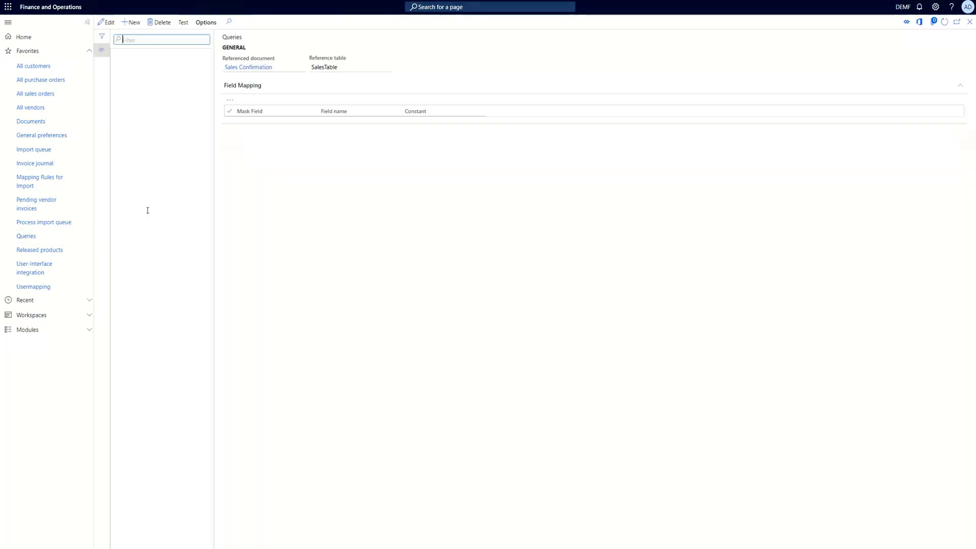
left_click(145, 220)
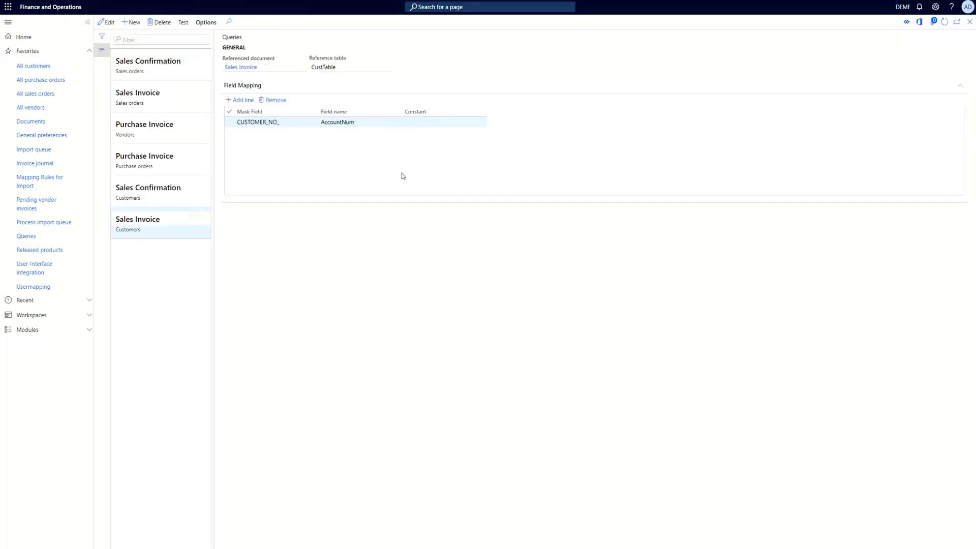
In User-Interface integration, add a new line with form name CustTable and data source name CustTable
left_click(73, 335)
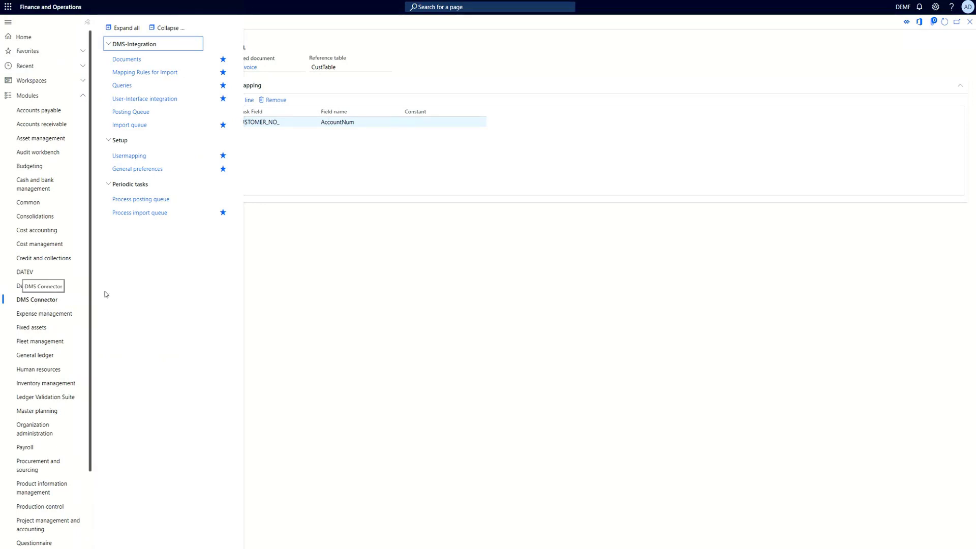
left_click(140, 112)
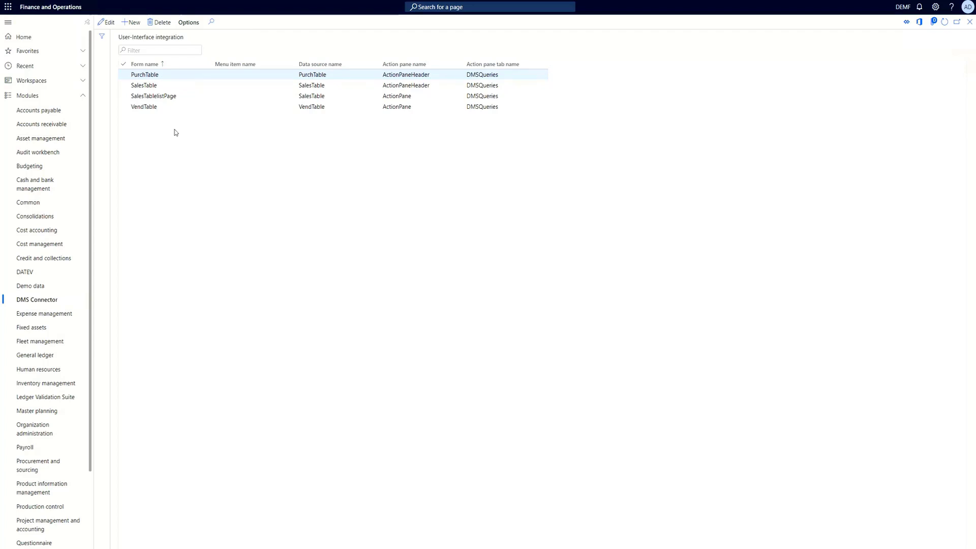
left_click(131, 23)
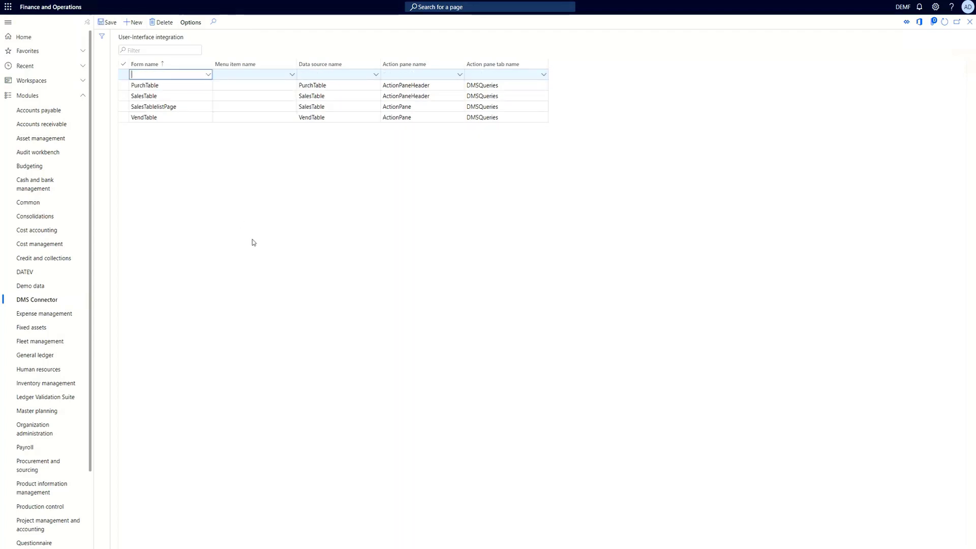
type("CustTa")
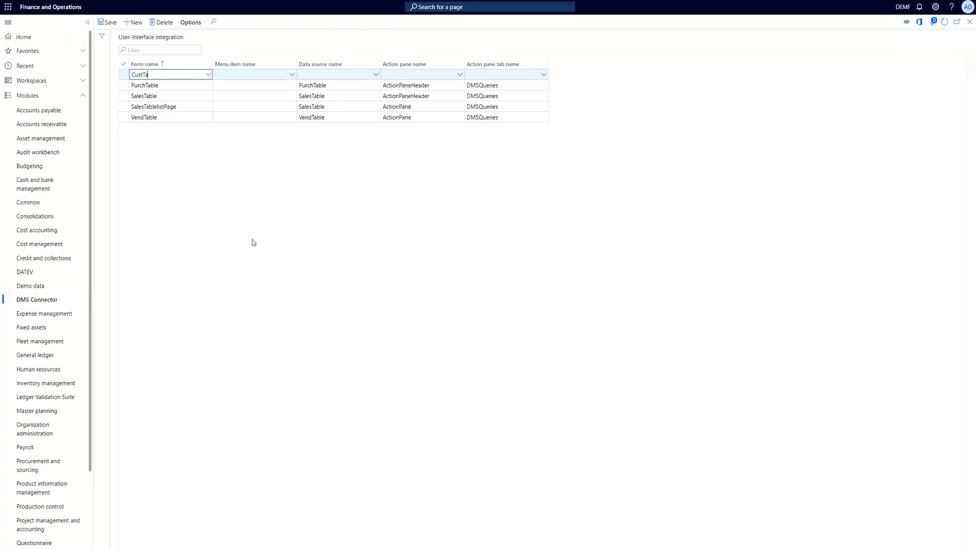
type("ble")
key("Tab")
key("Tab")
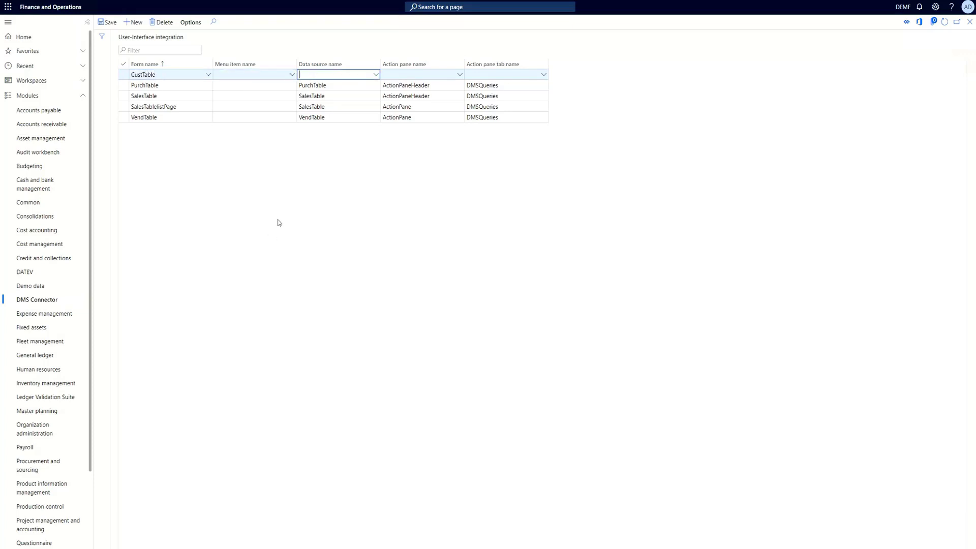
left_click(377, 75)
left_click(336, 96)
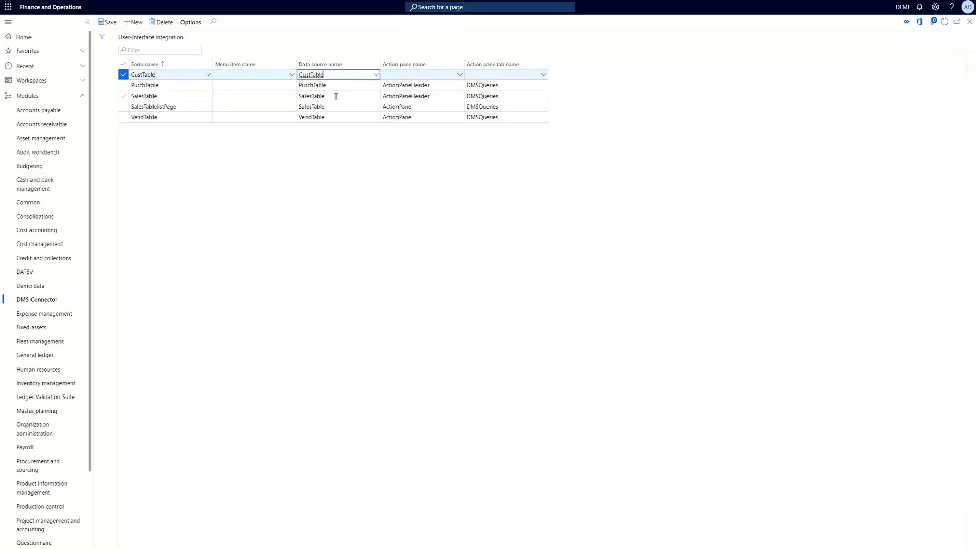
Set the line's action pane name to ActionPaneHeader and action pane tab name to DMSQueries, then save
left_click(409, 74)
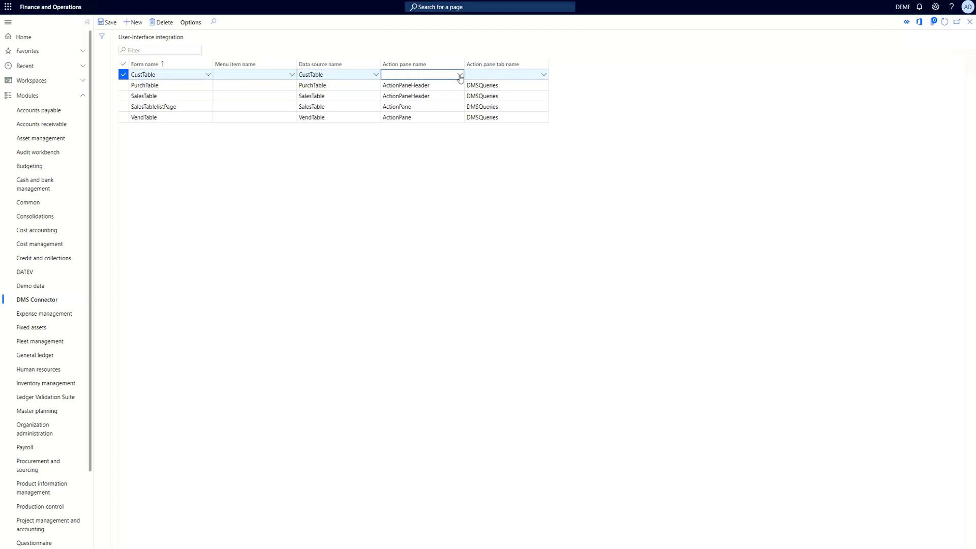
left_click(460, 75)
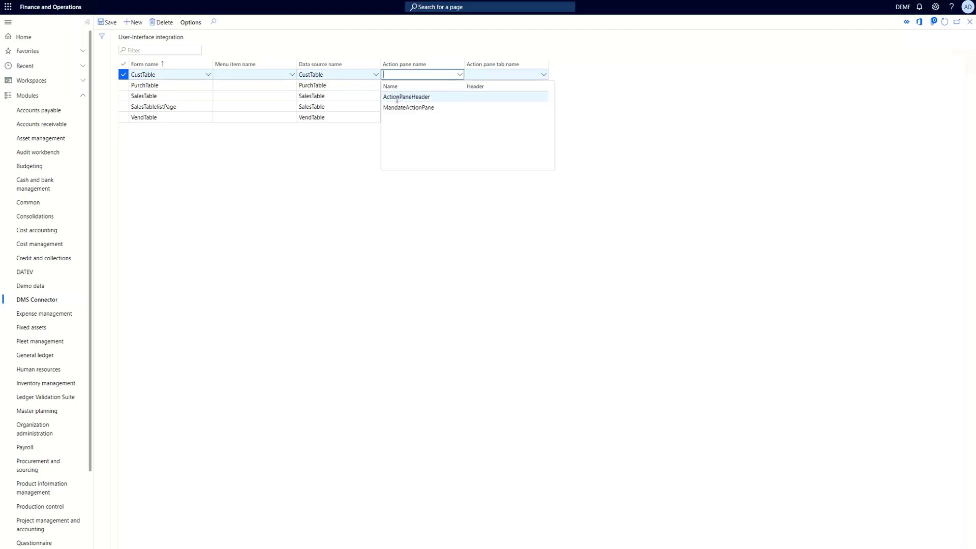
left_click(543, 75)
scroll(496, 146, "down", 1)
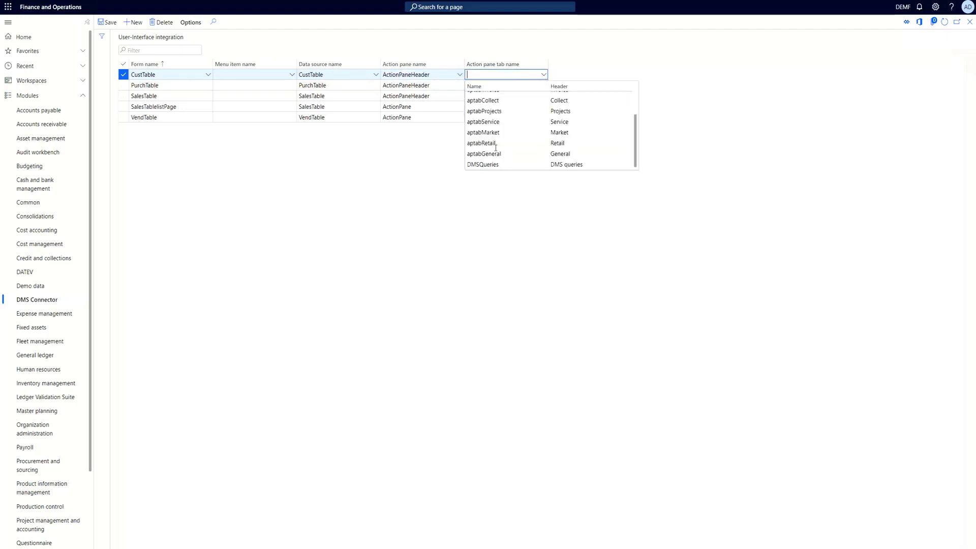
left_click(492, 165)
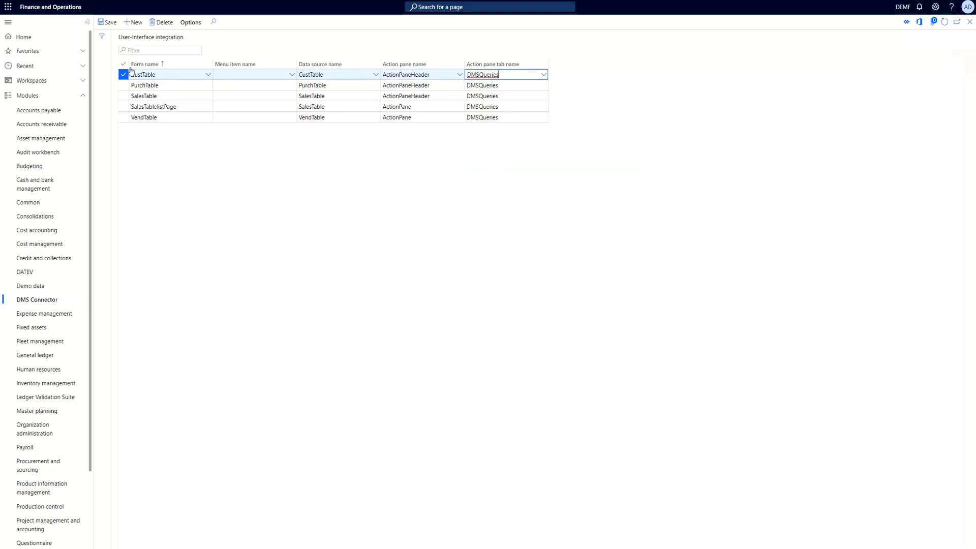
left_click(105, 27)
Open All customers, select A.Datum Corporation, and run the Sales Invoice DMS query
left_click(43, 95)
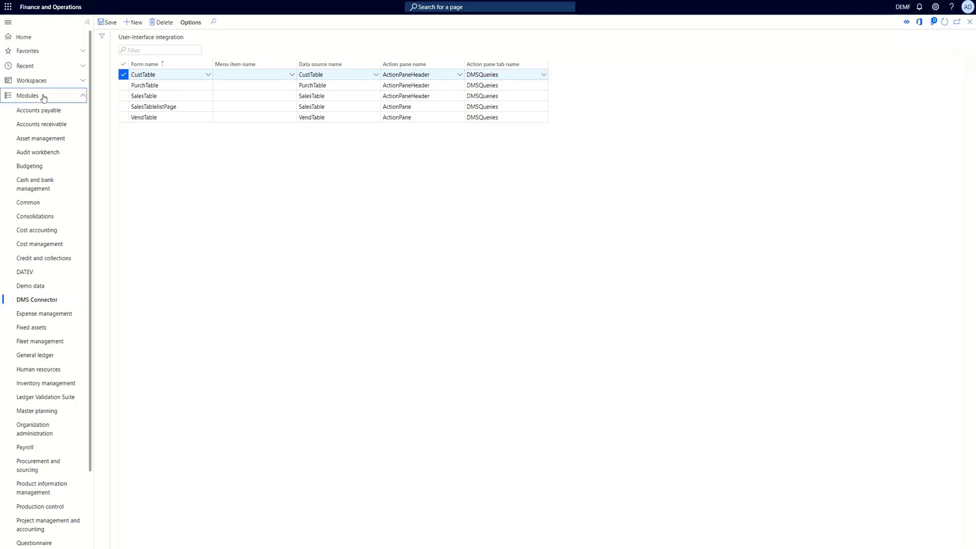
left_click(48, 52)
left_click(37, 67)
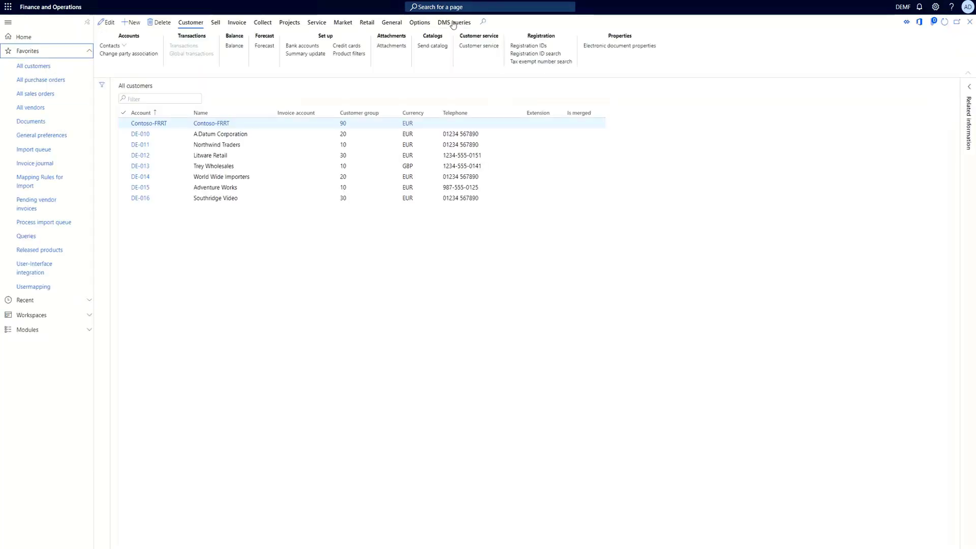
left_click(455, 25)
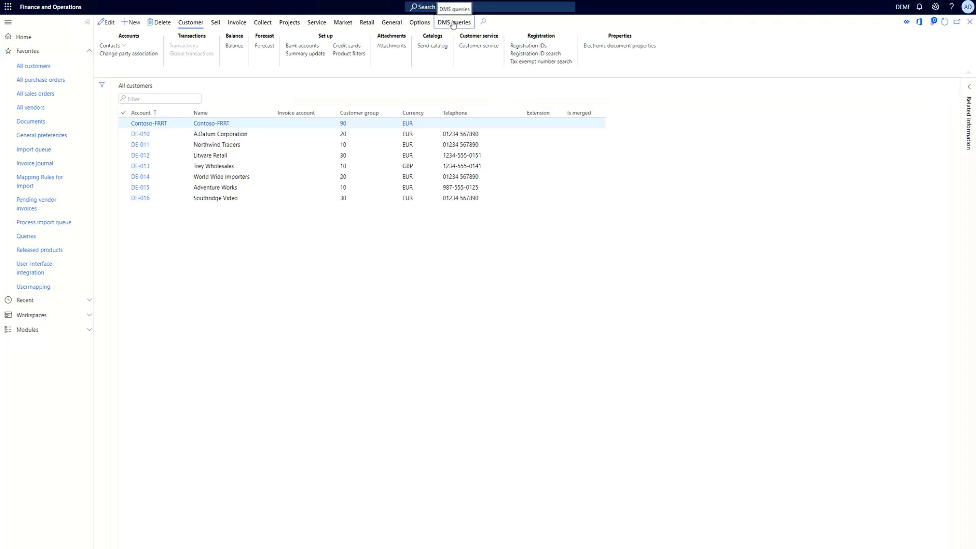
left_click(227, 134)
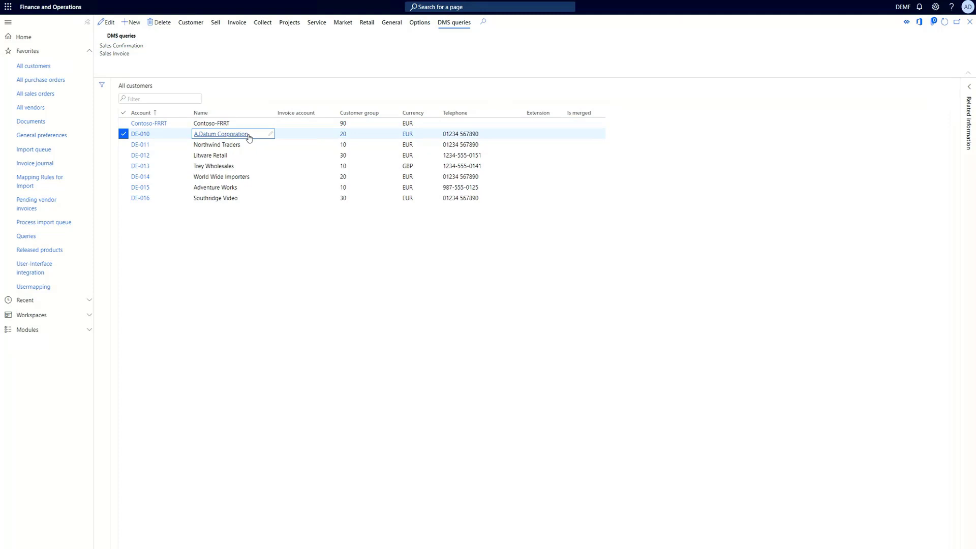
left_click(122, 56)
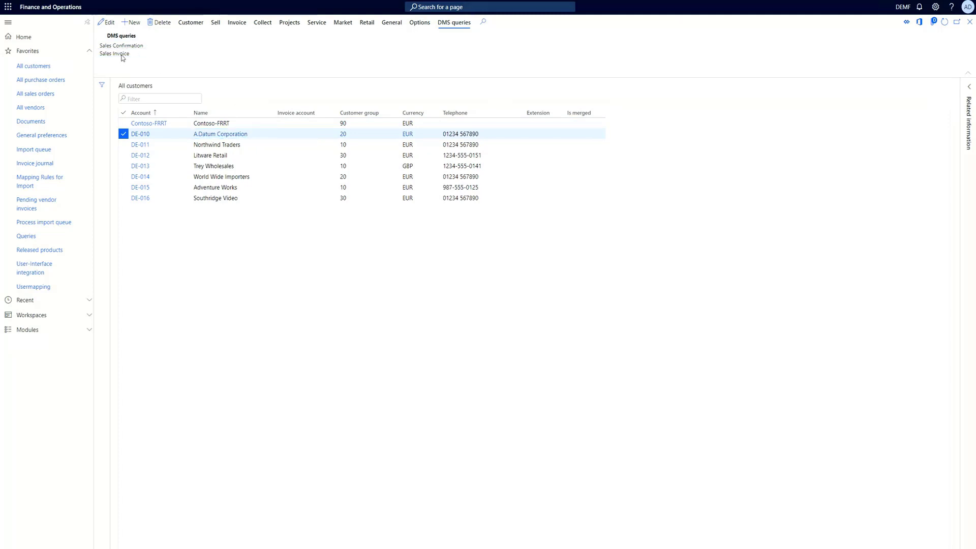